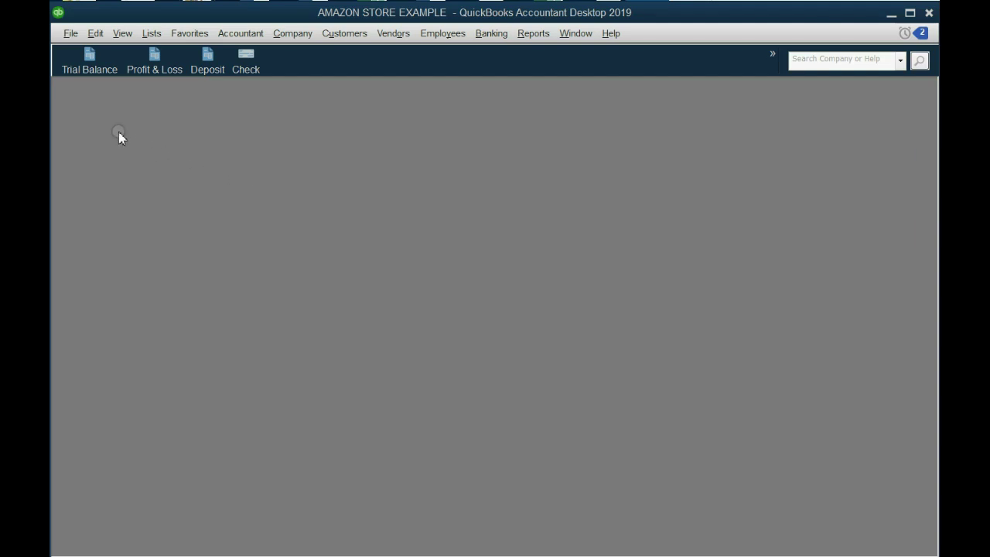
Open the Trial Balance report, and start a new check from the Chase bank account dated 05/15/2020.
click(89, 68)
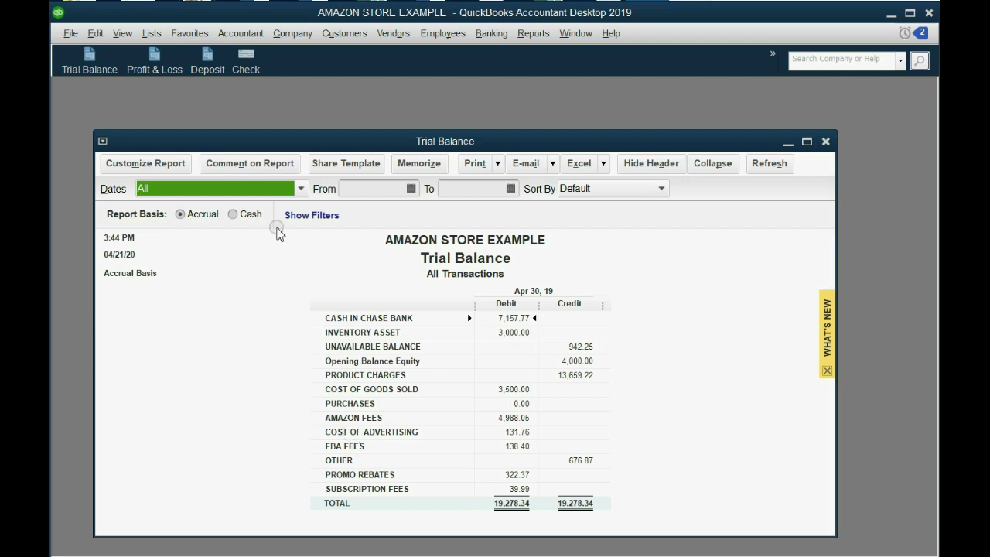
click(250, 68)
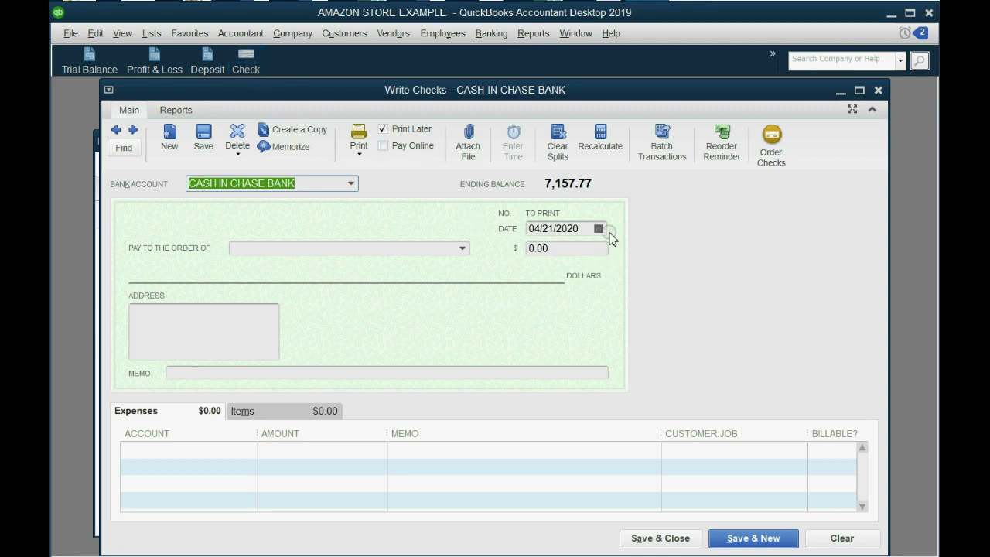
click(598, 228)
click(651, 252)
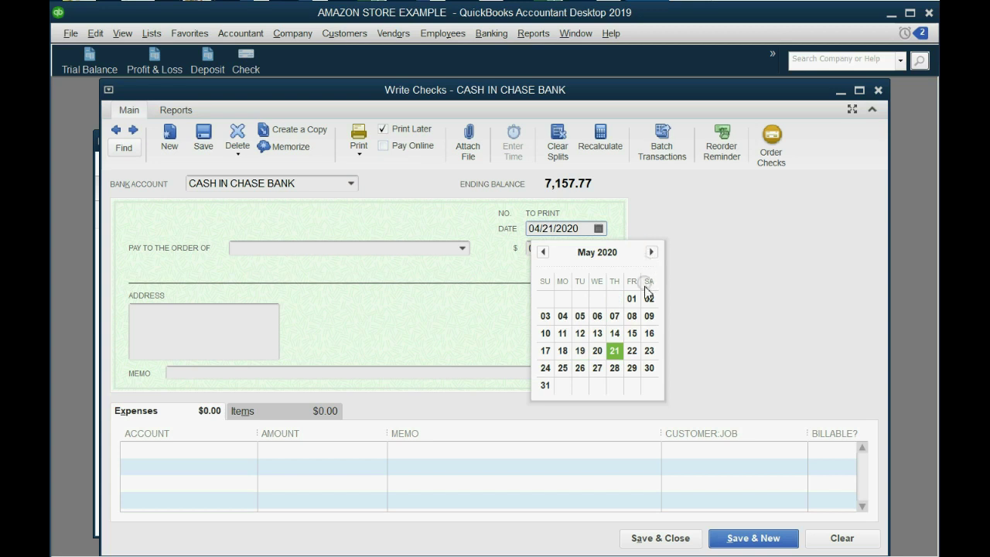
click(632, 337)
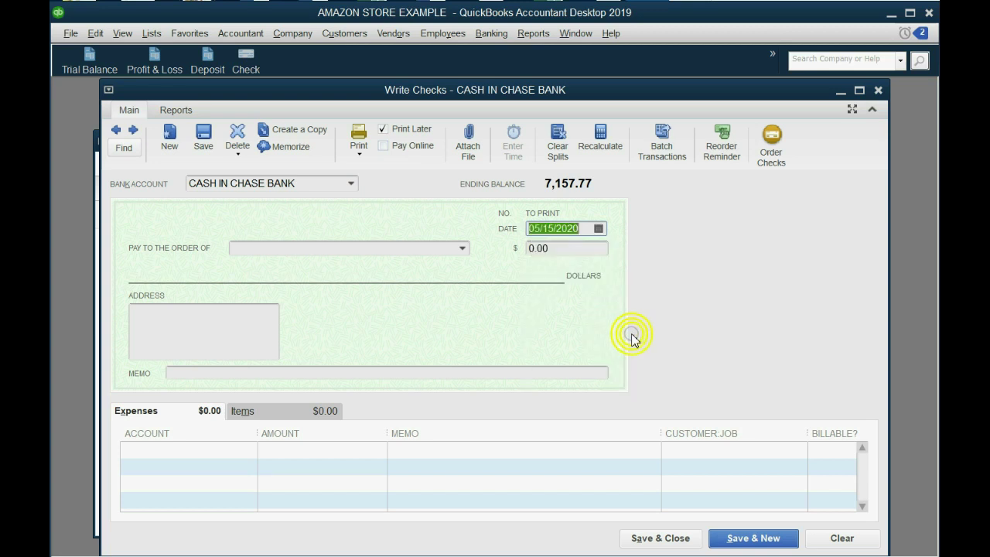
Add CON EDISON as a new vendor and make it the payee of the check.
click(464, 248)
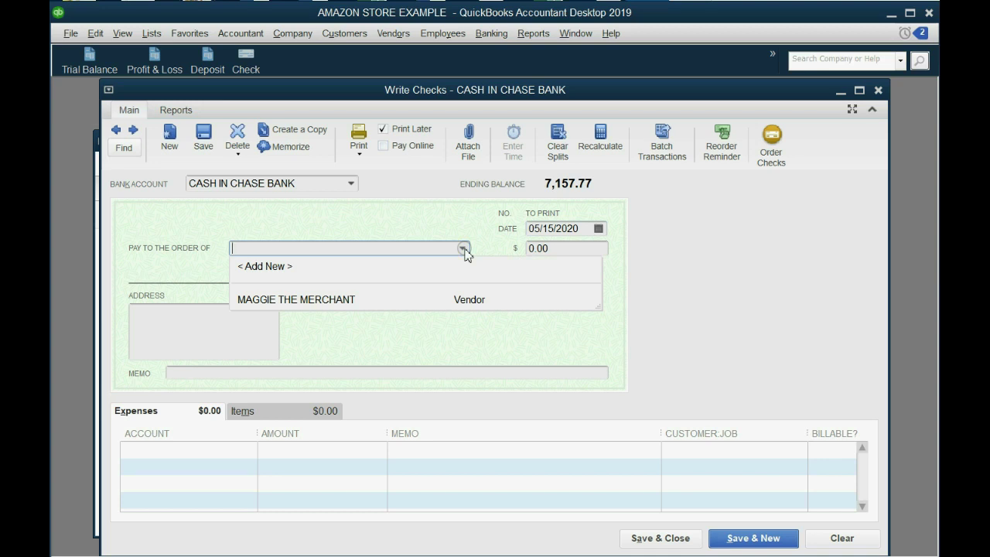
click(277, 266)
click(431, 310)
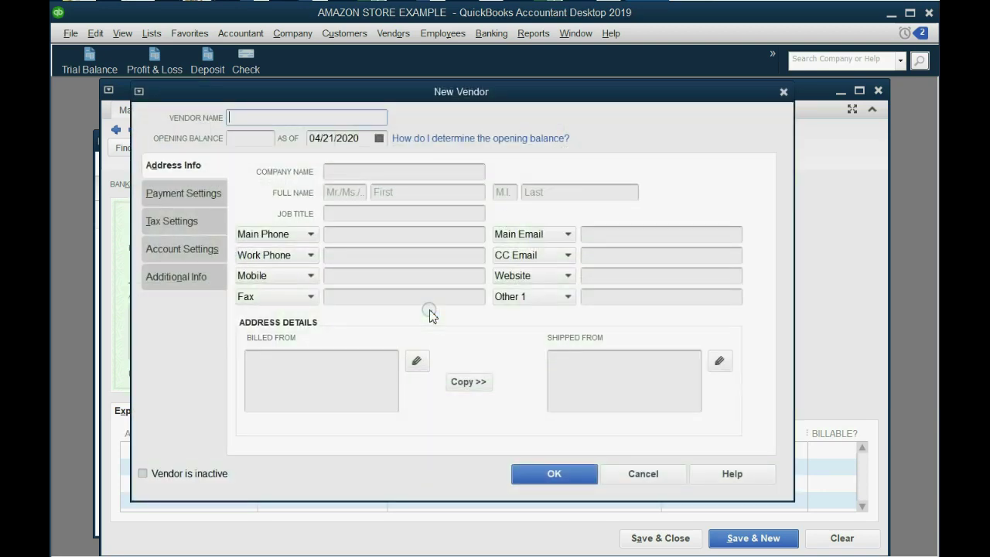
text(CON EDISON)
click(557, 469)
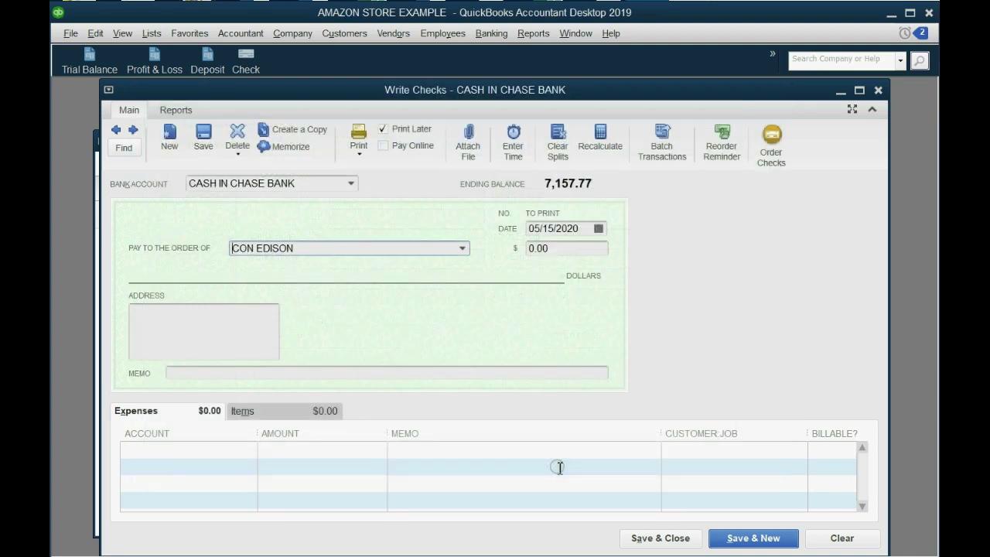
Set the check amount to 1,000.00 and assign the expense line to the UTILITIES EXPENSE account.
click(579, 246)
drag(579, 246, 522, 252)
text(1000)
key(Tab)
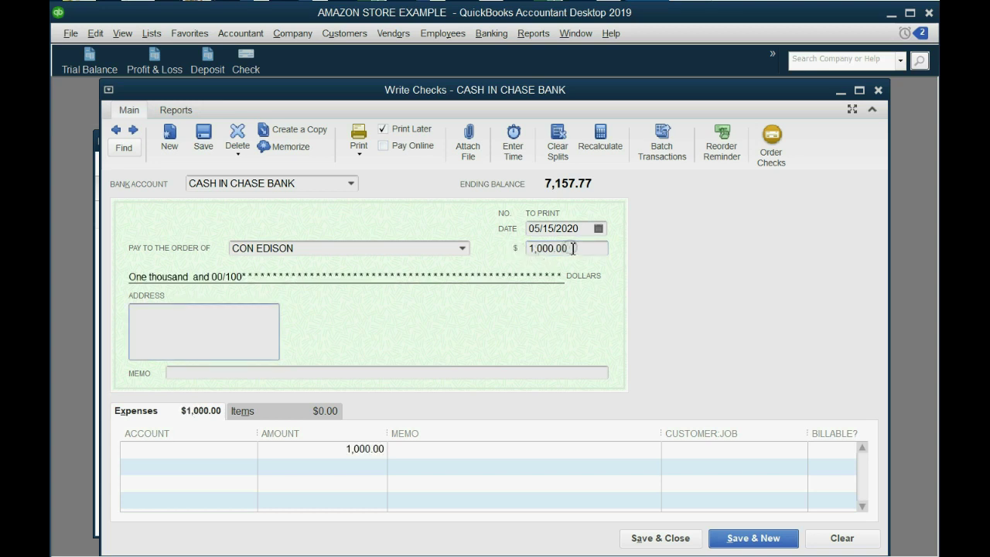
click(242, 453)
click(216, 450)
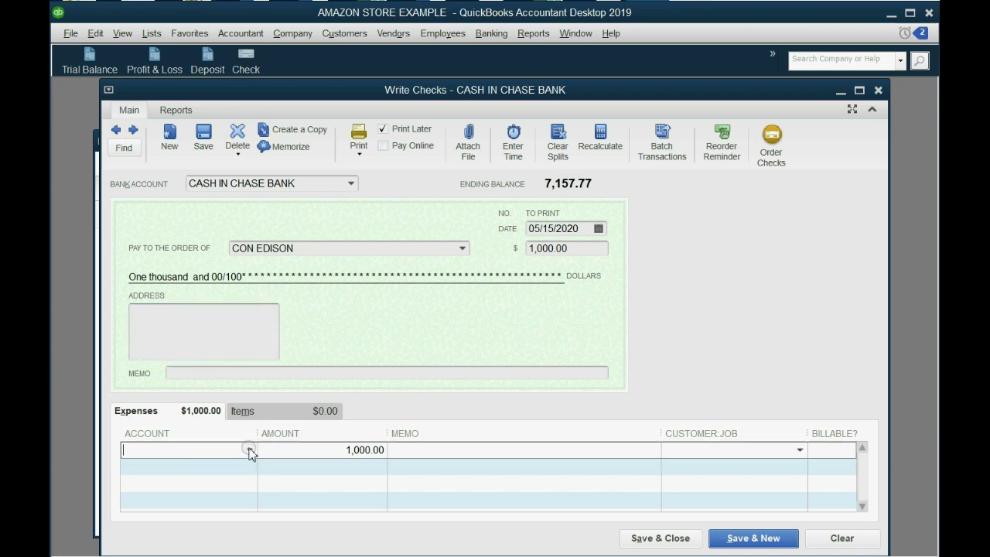
click(250, 449)
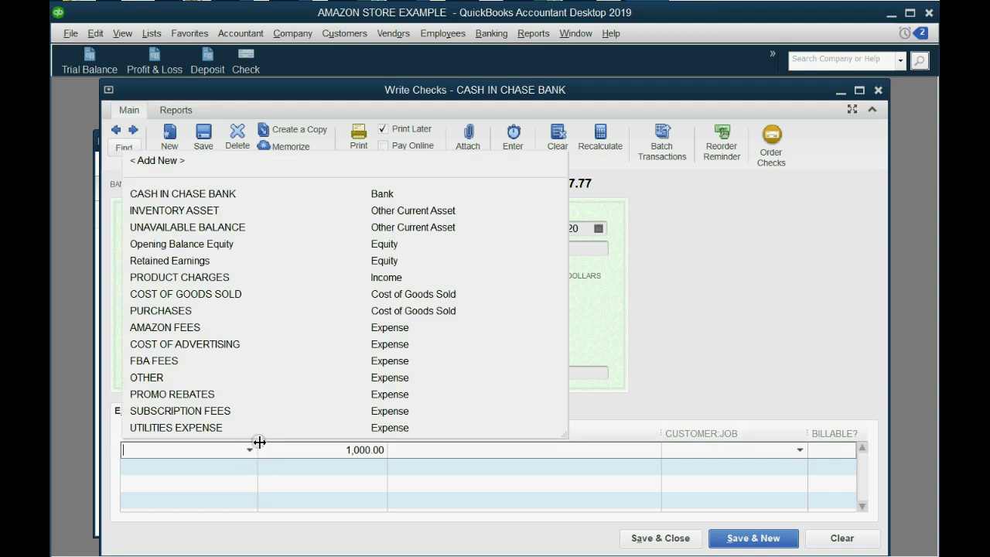
click(197, 429)
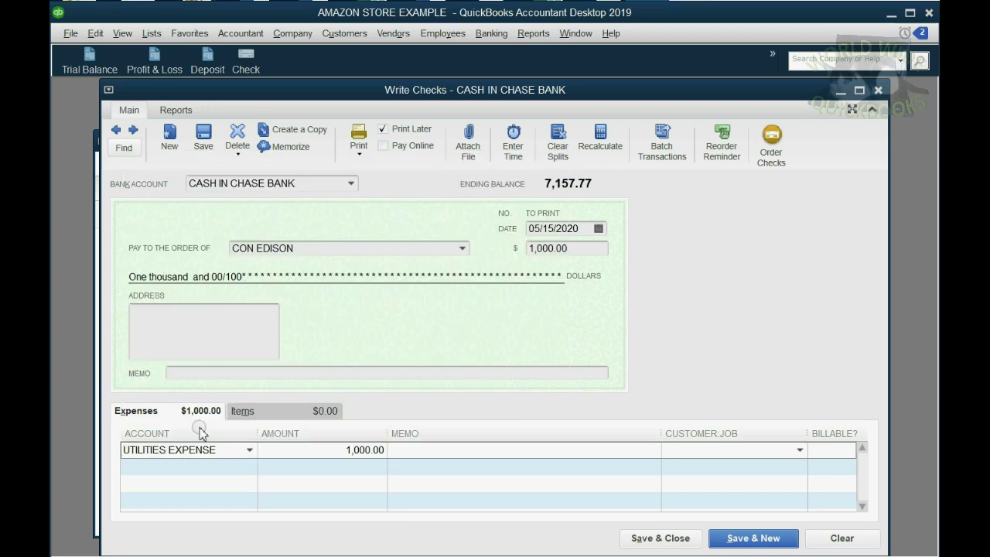
click(352, 185)
click(352, 184)
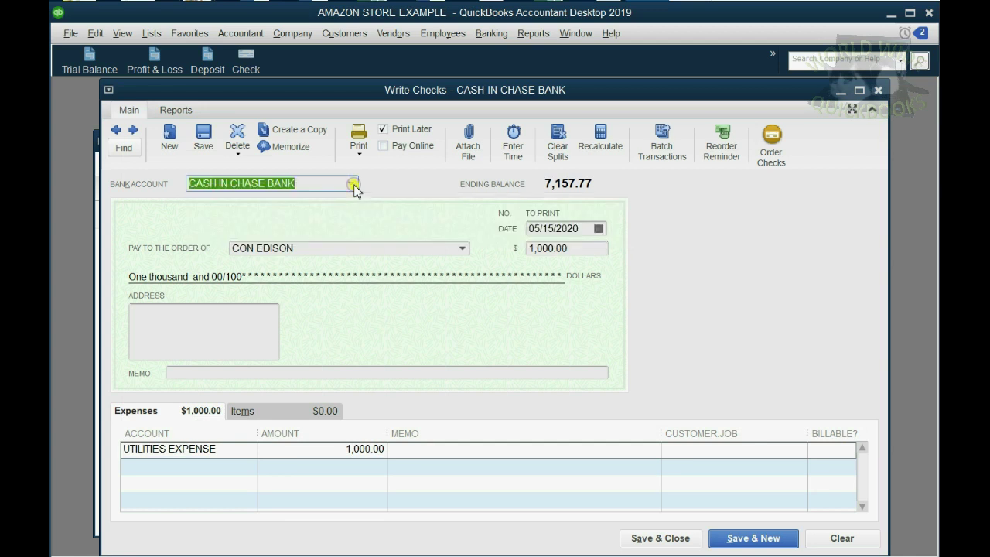
click(250, 449)
click(249, 449)
click(250, 451)
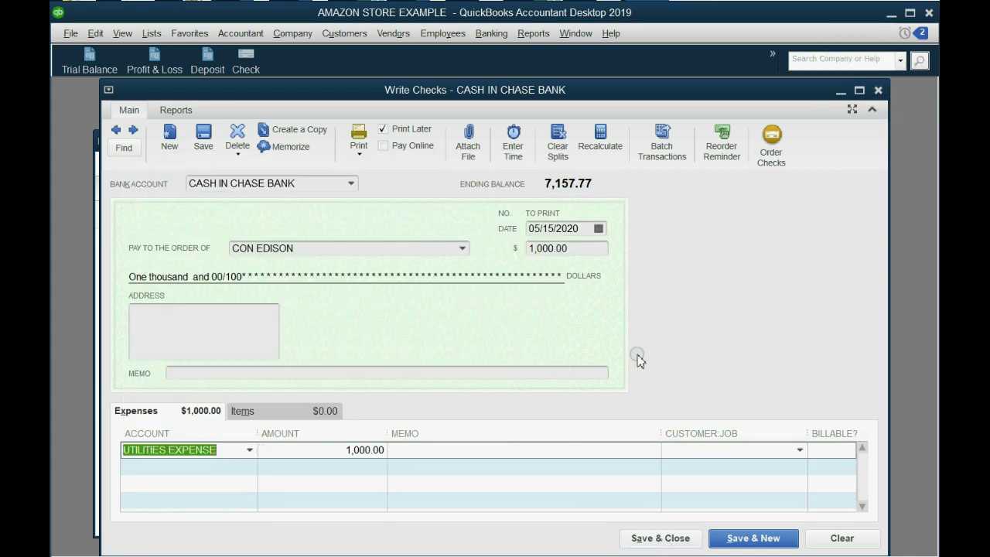
Turn off Print Later for the check, number it 61, and save and close it.
click(383, 129)
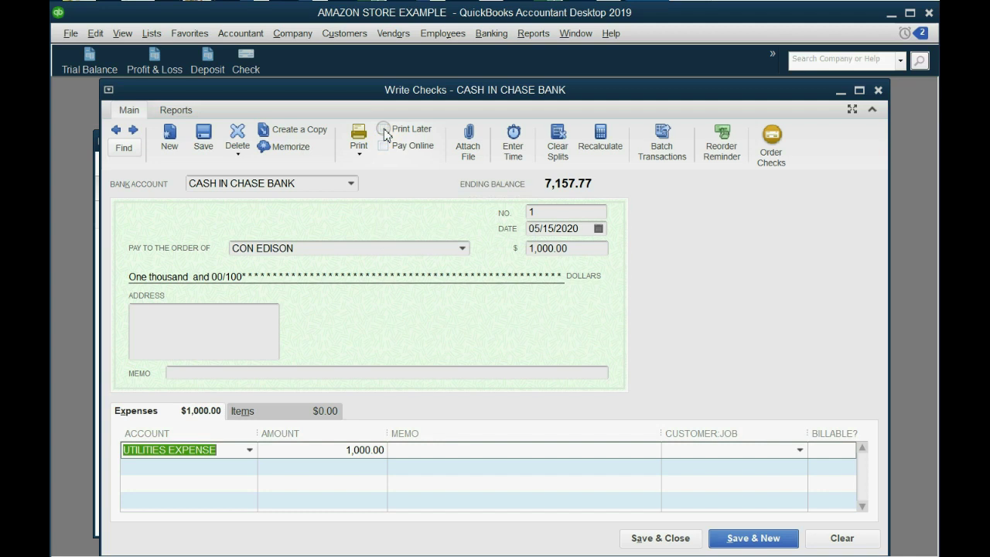
click(526, 214)
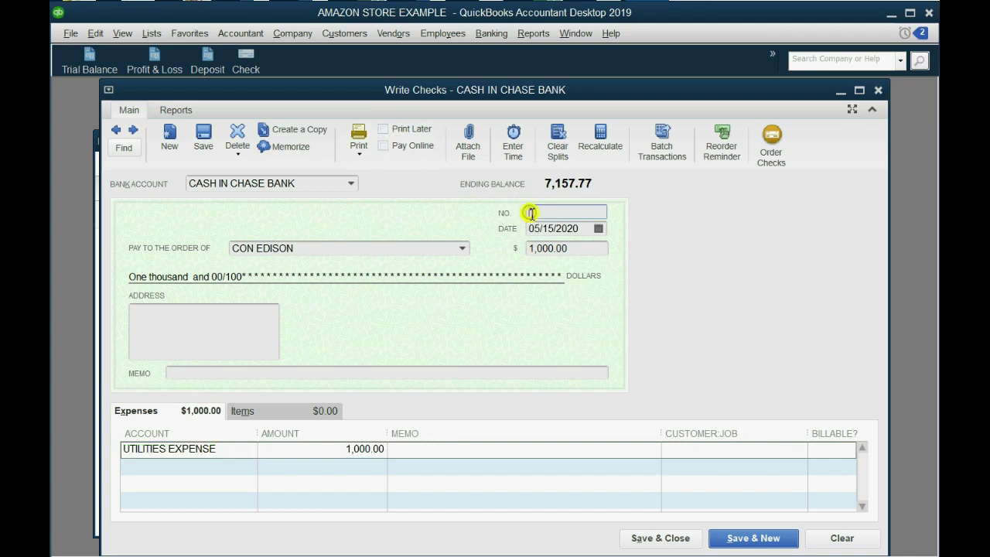
click(546, 217)
text(6)
click(658, 537)
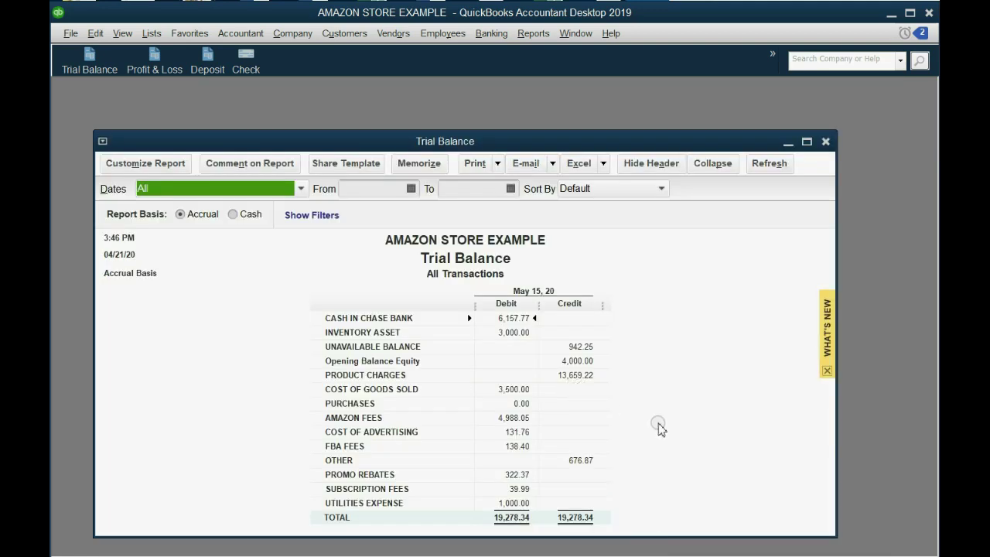
Check the Chase bank balance on the Trial Balance, and open the Profit & Loss report to examine the utilities expense line.
drag(547, 148, 550, 120)
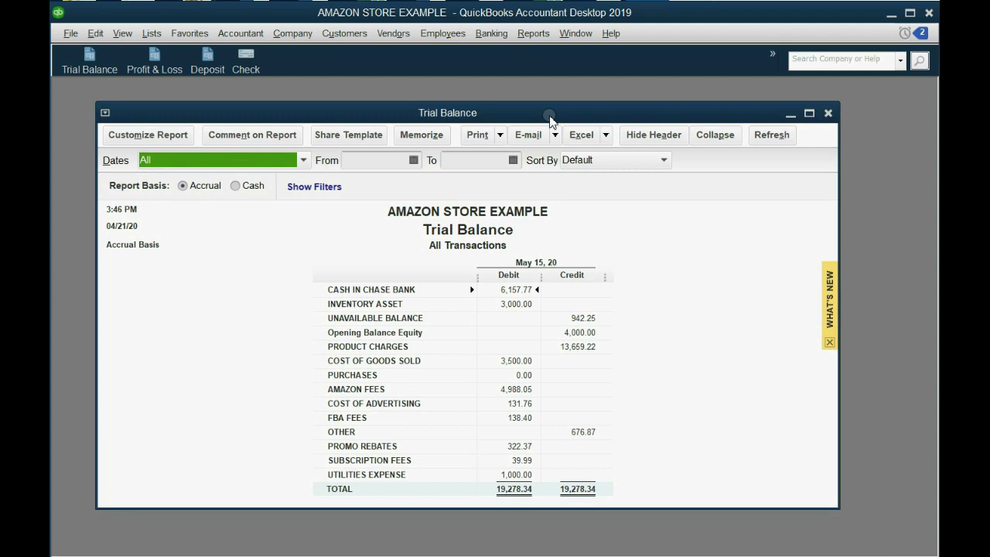
click(405, 291)
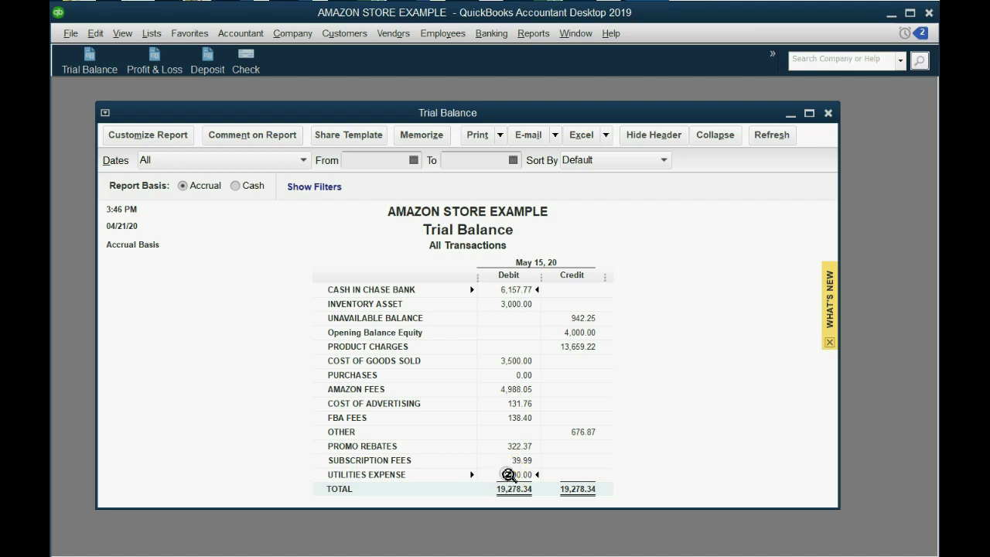
click(151, 65)
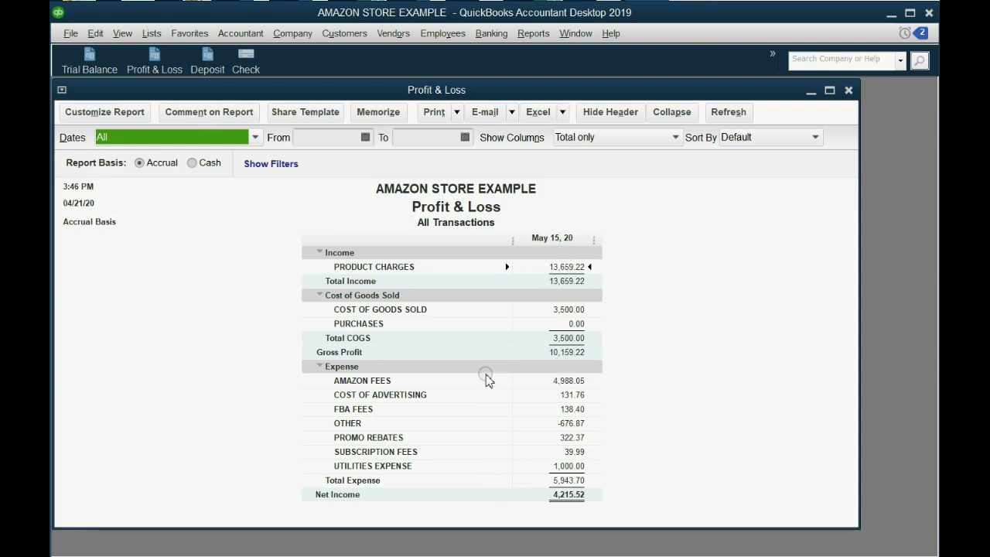
click(405, 468)
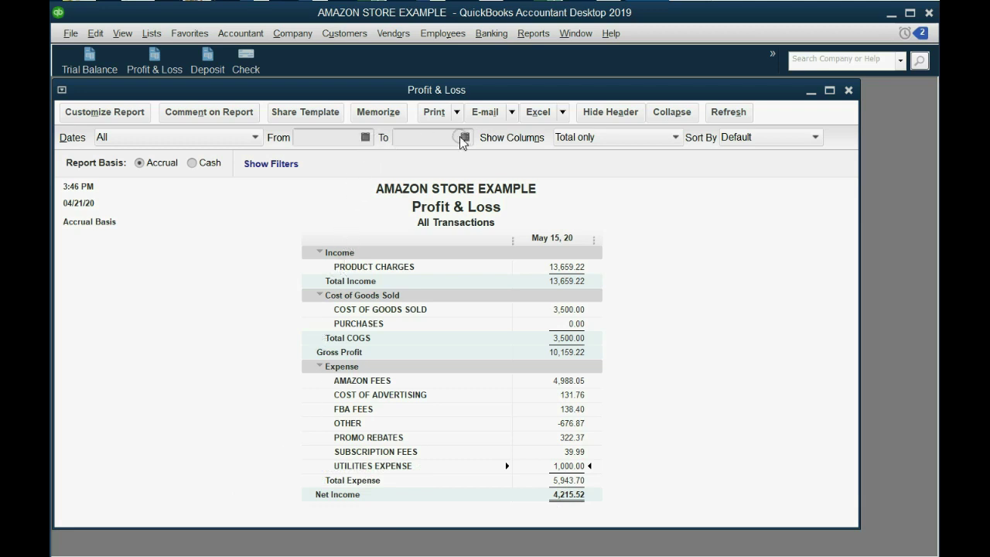
Limit the Profit & Loss report to 05/01/2020 through 05/31/2020 and refresh it.
click(365, 137)
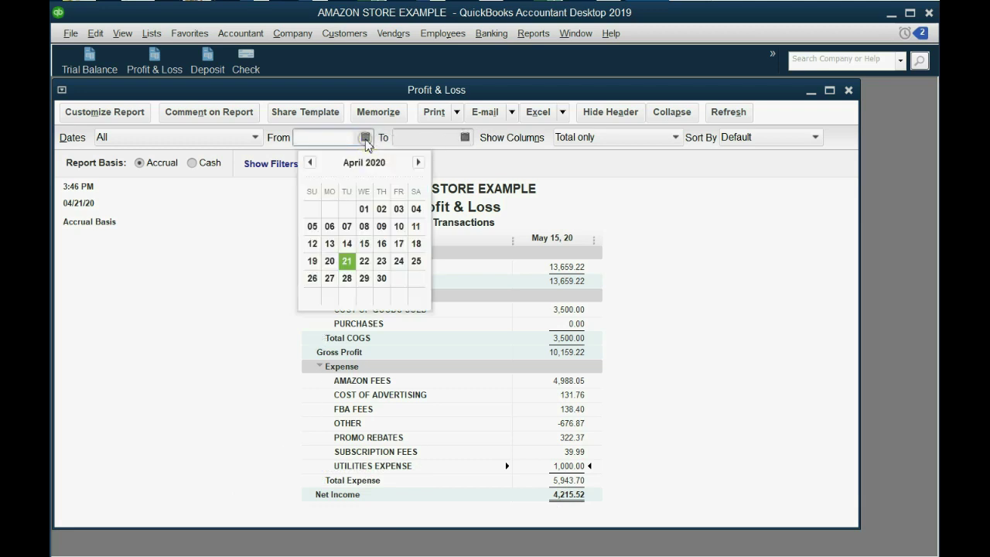
click(417, 162)
click(399, 209)
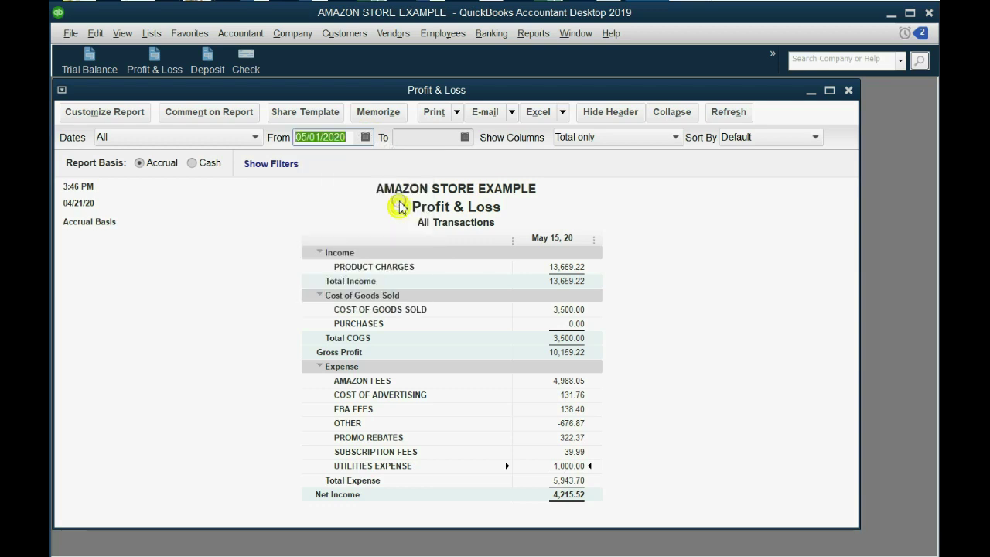
click(464, 137)
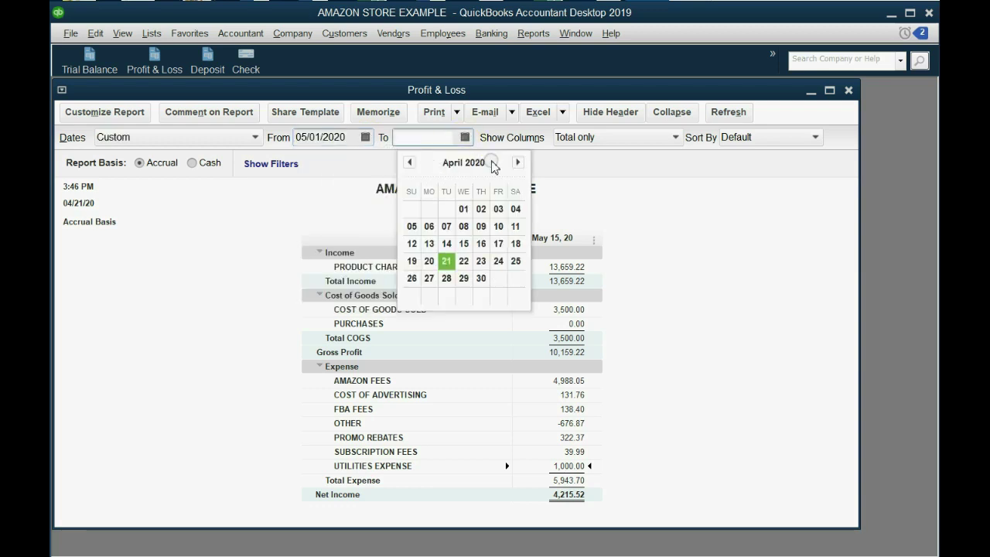
click(517, 163)
click(411, 295)
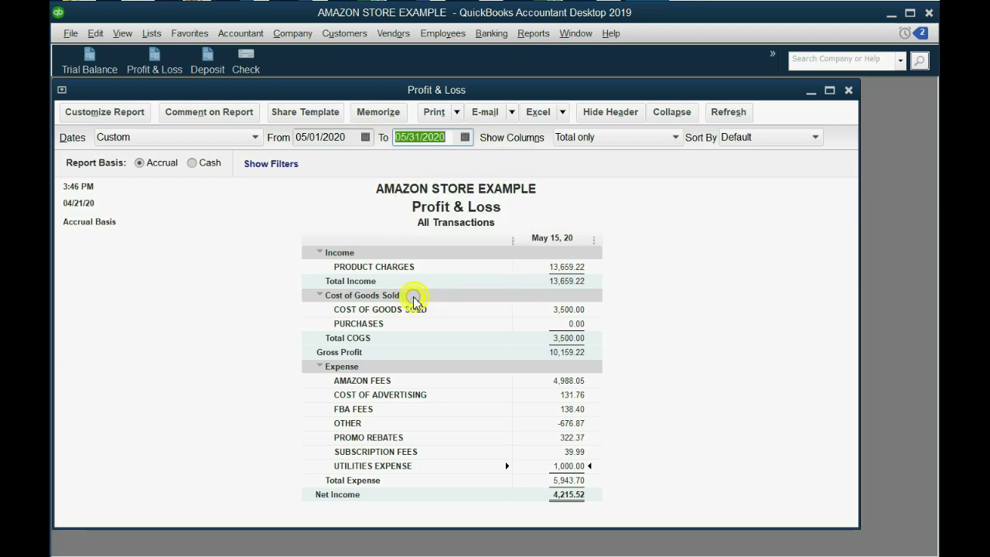
click(738, 113)
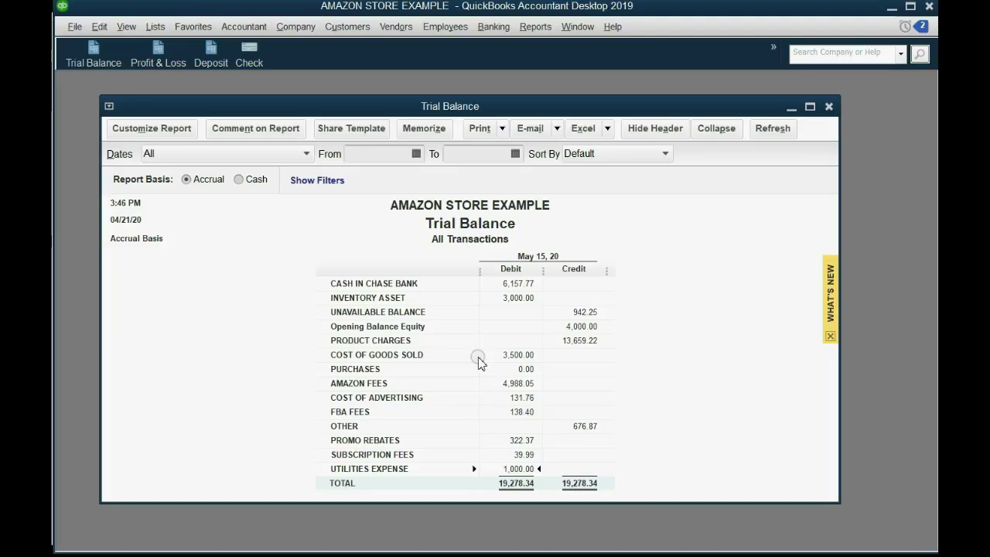
Drill into the CASH IN CHASE BANK balance on the Trial Balance, view the account's transactions, and close the detail report.
click(523, 298)
double_click(520, 284)
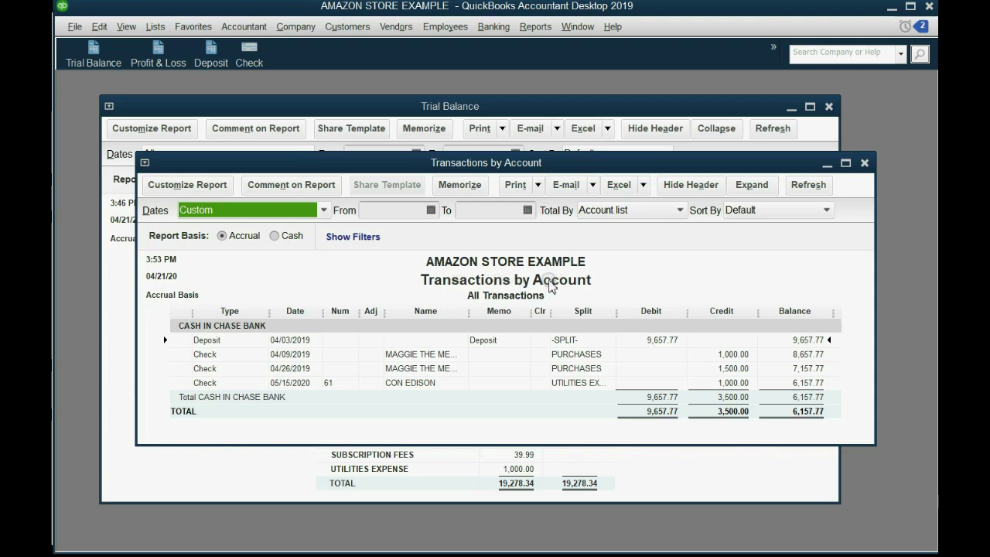
click(263, 331)
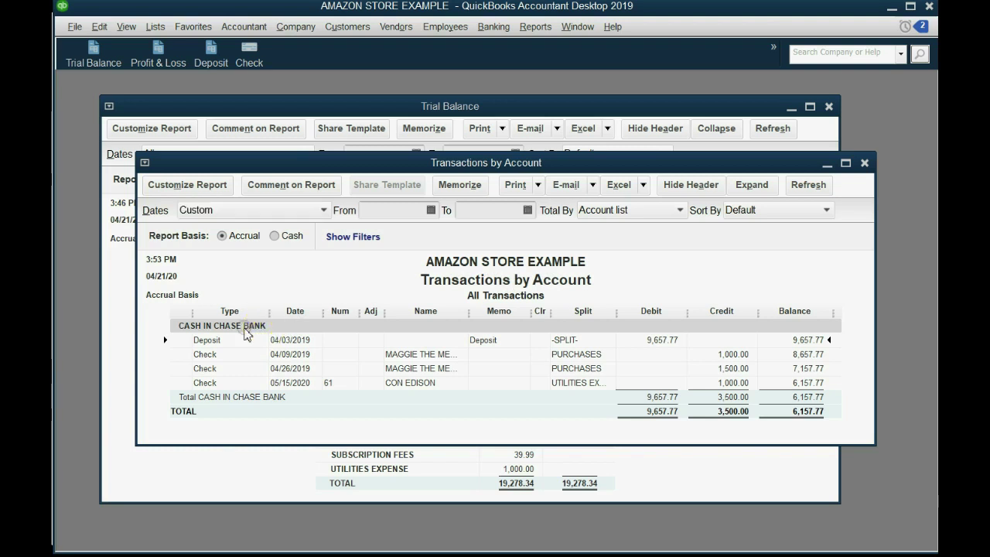
click(214, 331)
click(237, 328)
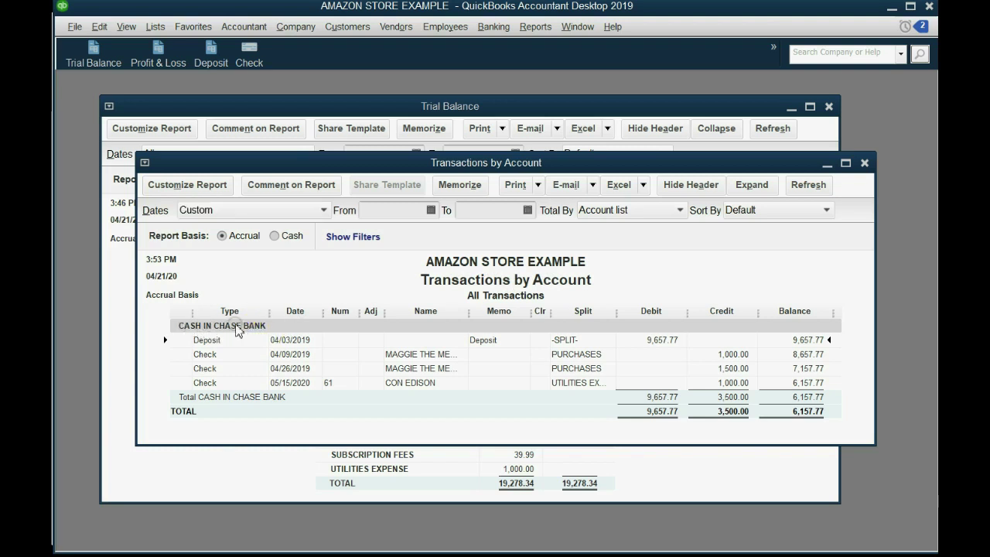
click(864, 162)
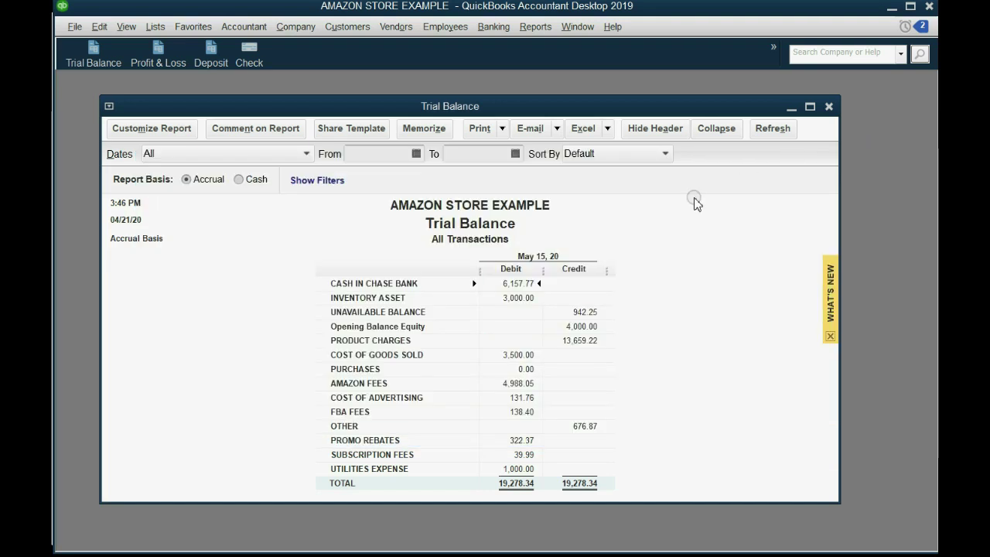
Reopen the Chase bank transaction detail from the Trial Balance and examine its deposit and check entries.
double_click(511, 288)
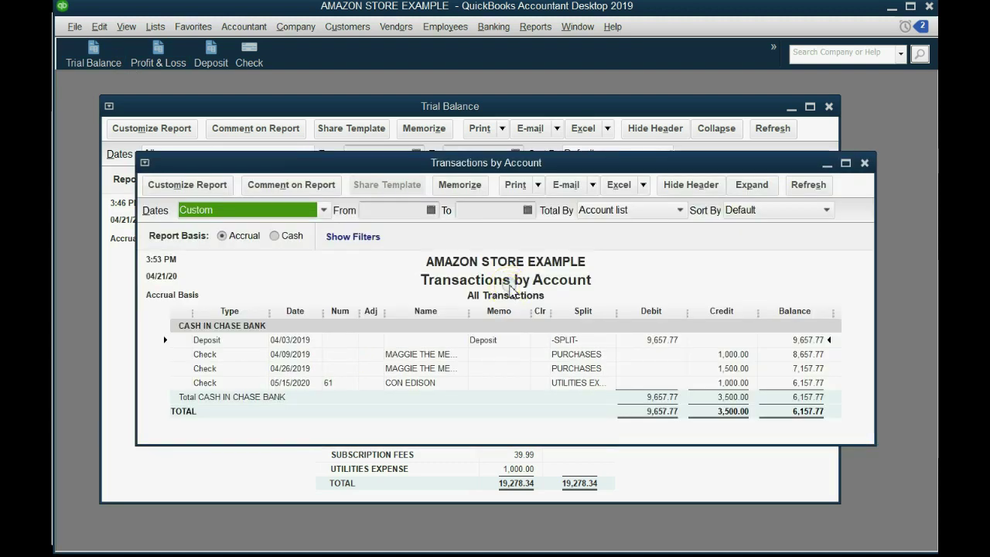
click(301, 341)
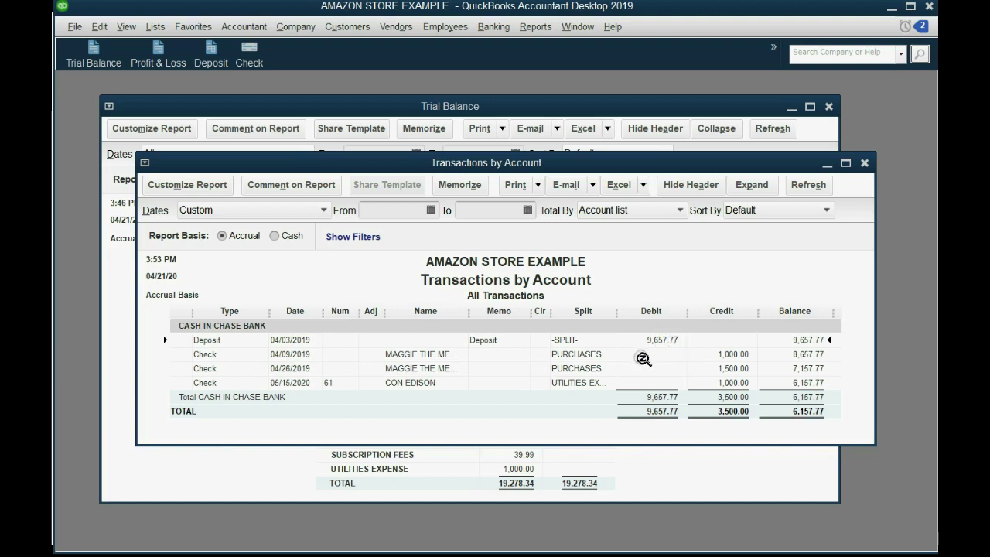
click(592, 369)
click(431, 386)
Open the 04/26/2019 purchases check from the Chase bank transaction list and inspect its amount.
double_click(294, 370)
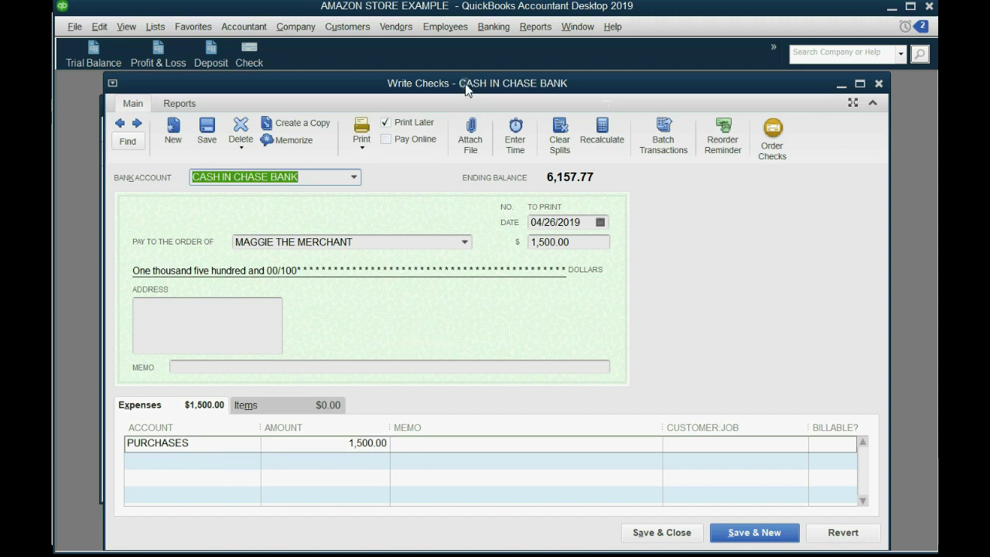
drag(466, 87, 477, 99)
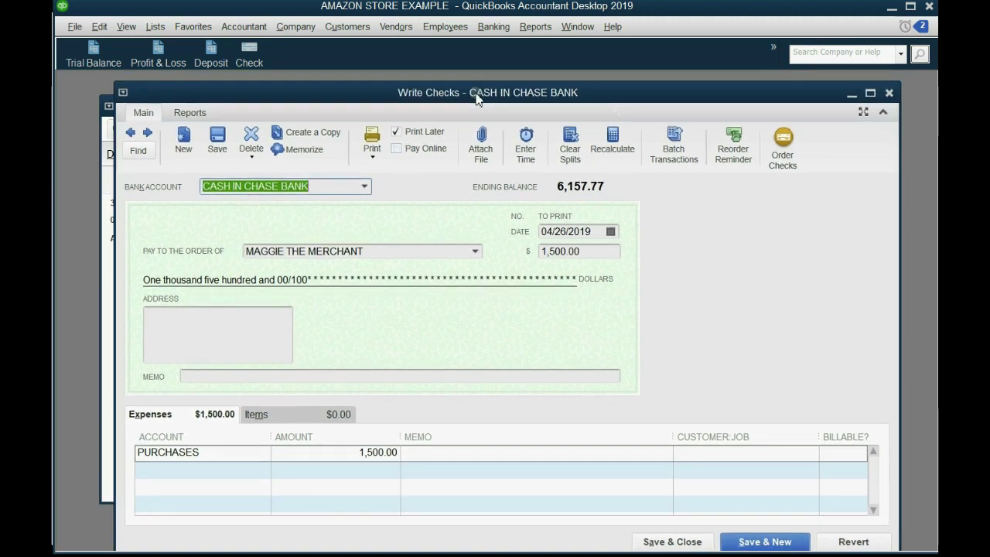
click(576, 251)
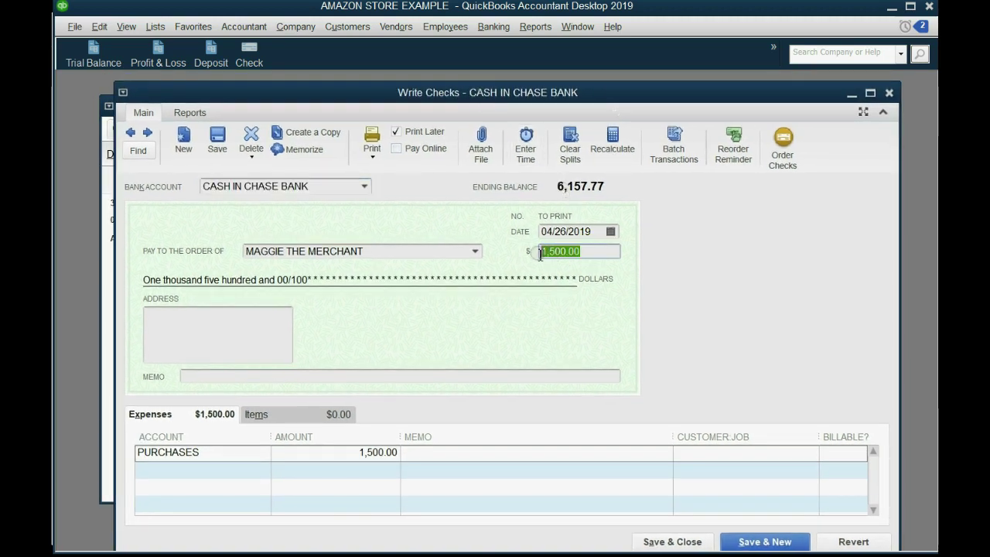
double_click(574, 251)
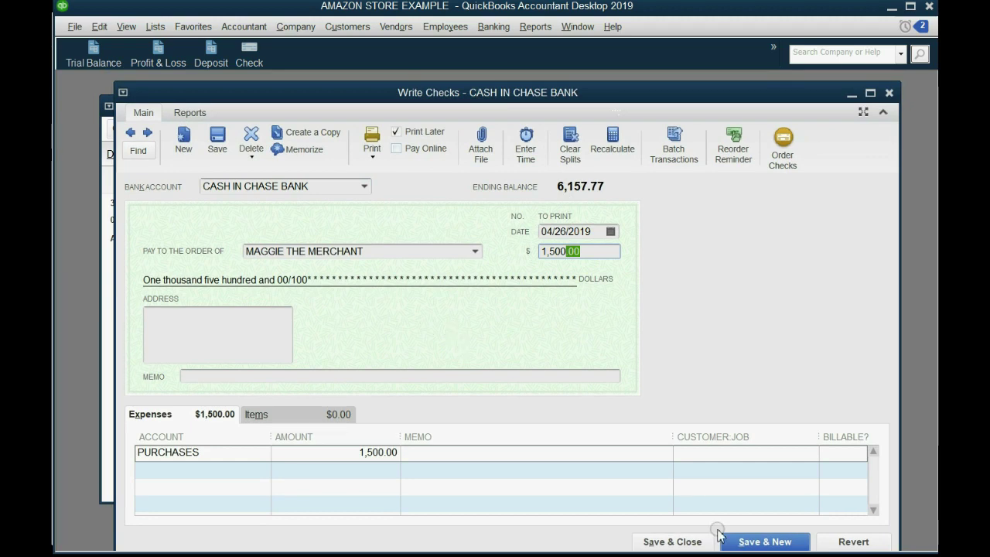
Close the purchases check and the Transactions by Account report, returning to the Trial Balance.
click(894, 96)
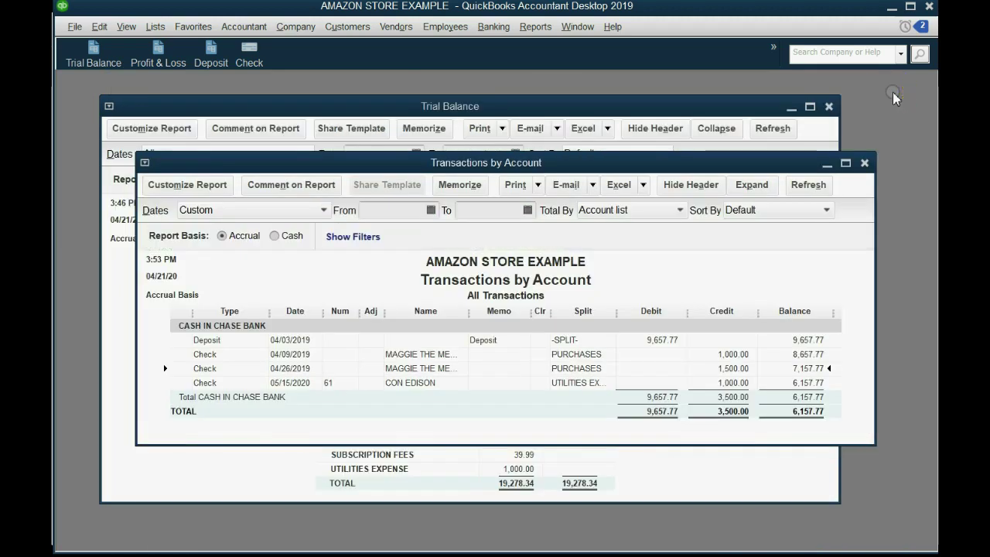
click(866, 163)
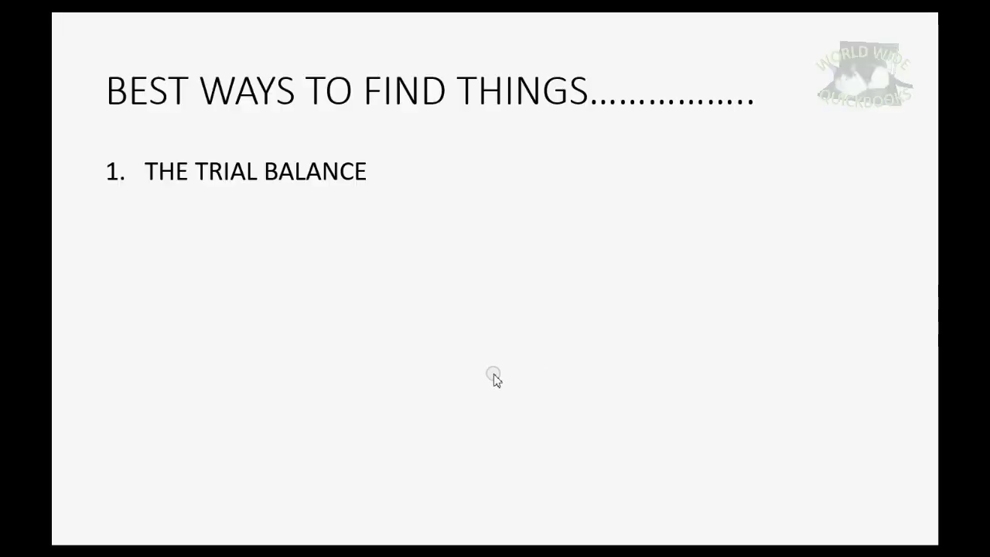
click(493, 376)
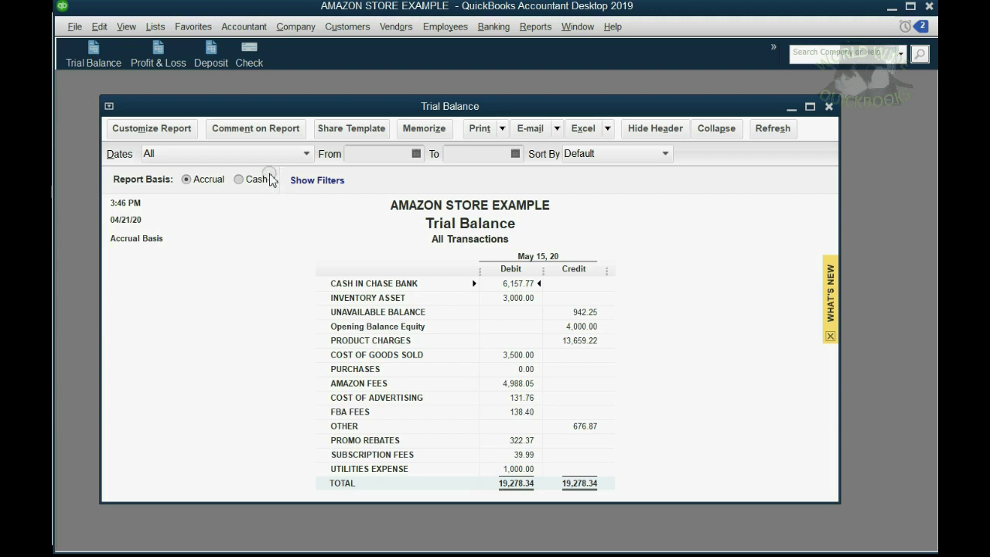
Open Find and run a simple search for all transactions of type Check.
click(99, 27)
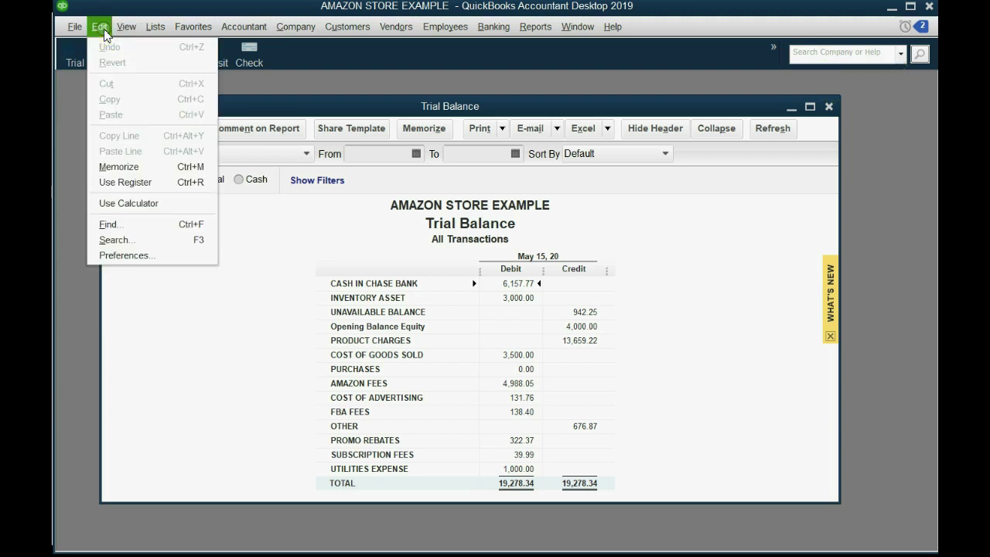
click(130, 224)
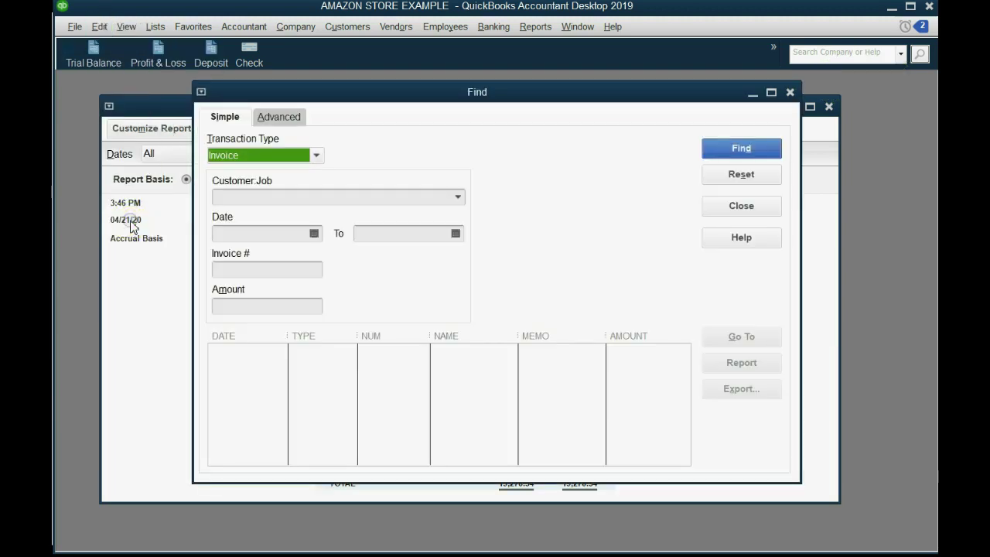
click(250, 158)
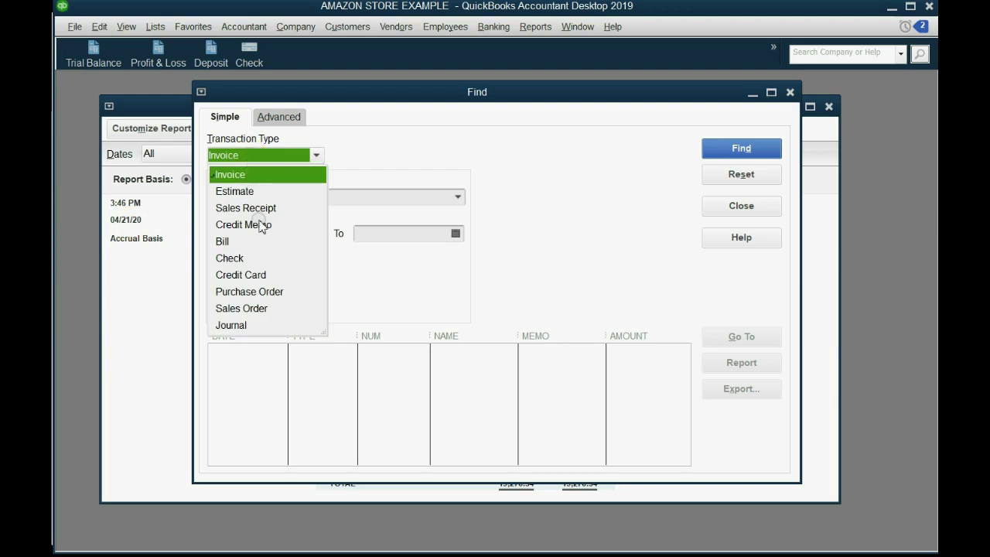
click(260, 256)
click(259, 252)
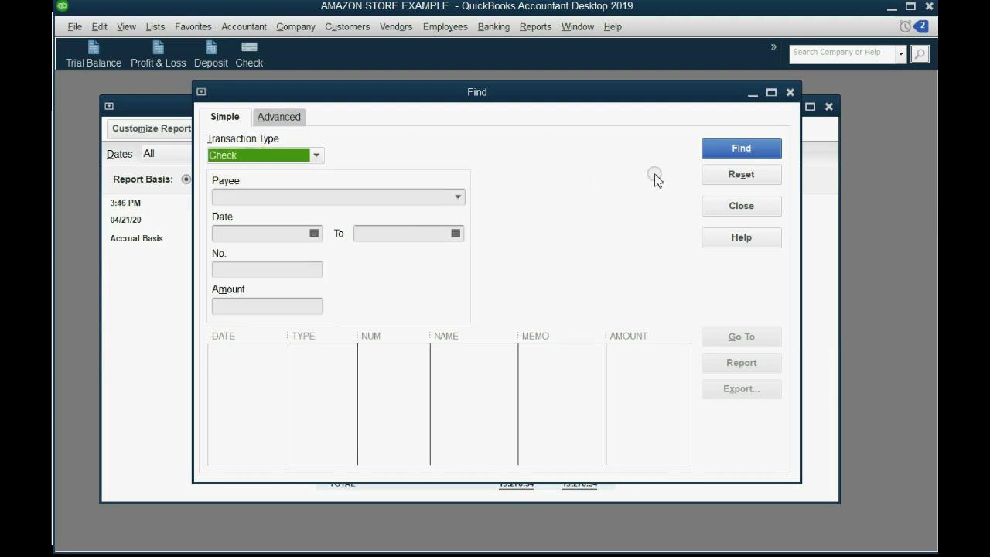
click(736, 153)
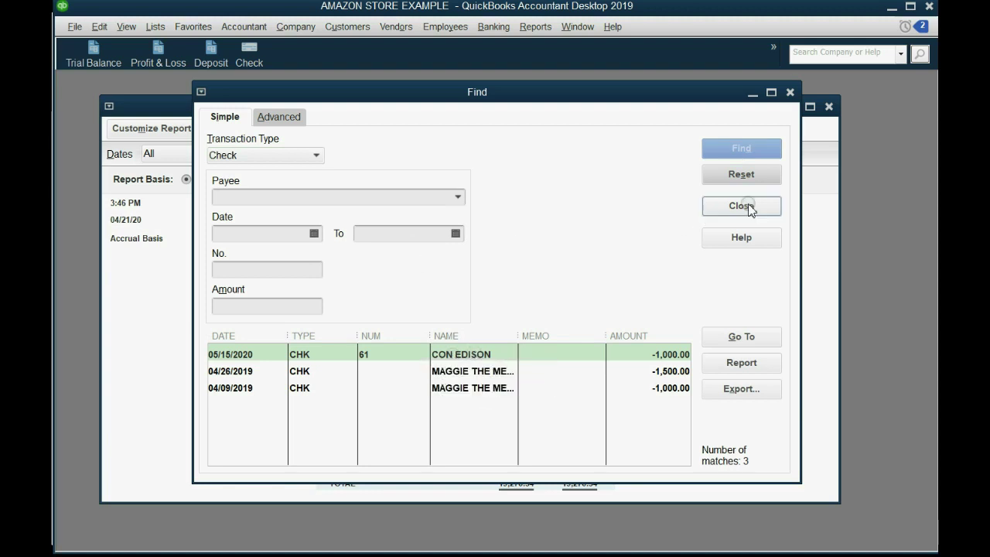
Reset the search and find only the checks paid to the merchant vendor.
click(742, 177)
click(317, 155)
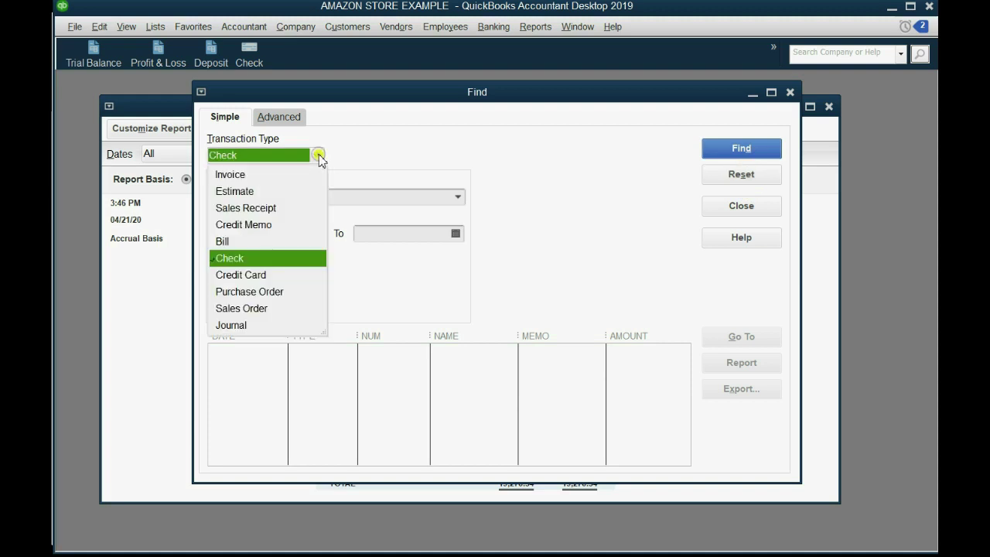
click(265, 258)
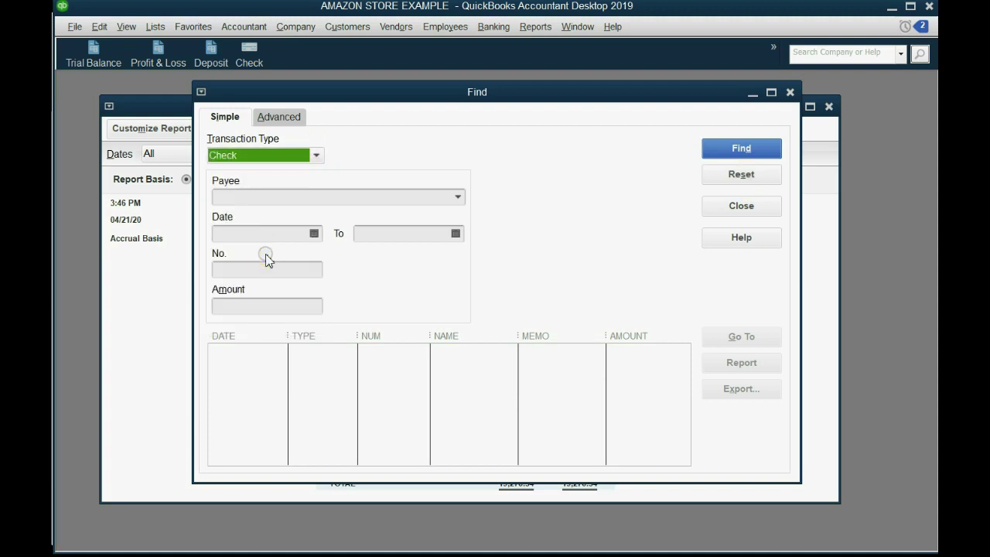
click(457, 196)
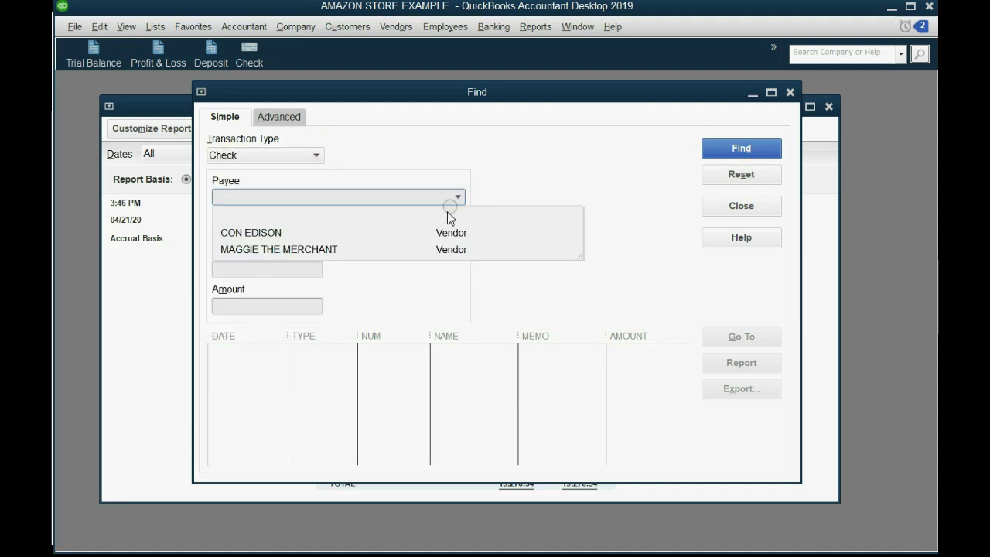
click(377, 249)
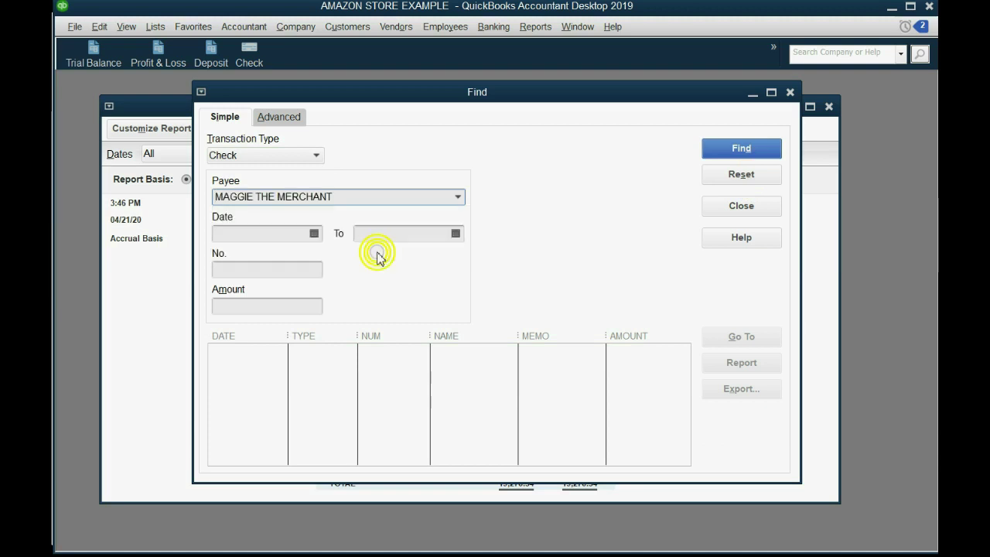
click(720, 155)
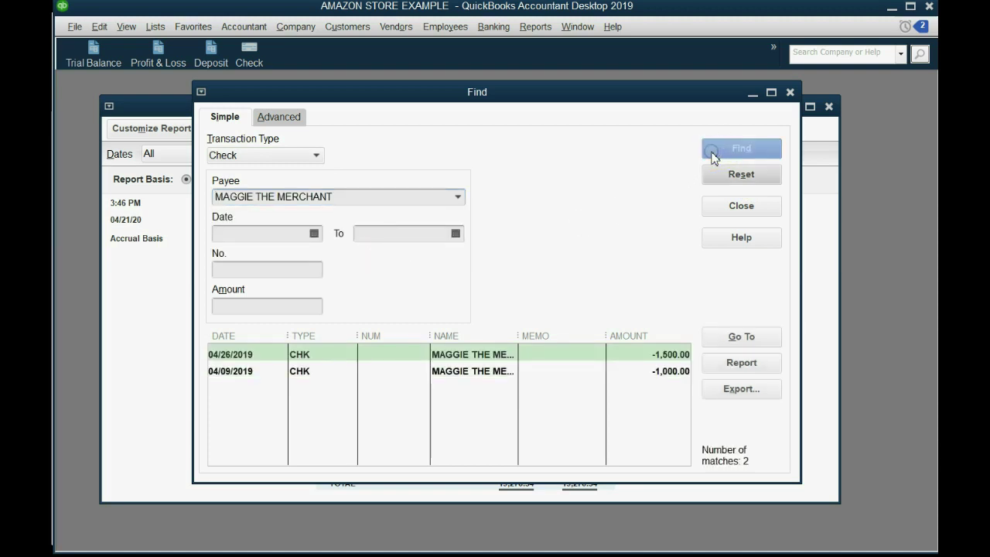
Examine the date range, check number and amount criteria available in the simple search.
click(293, 237)
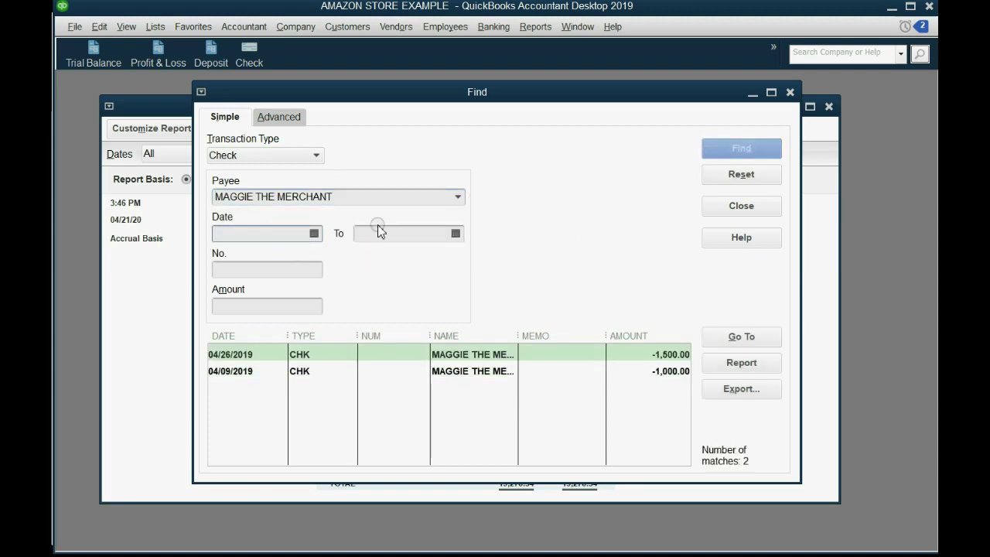
click(413, 234)
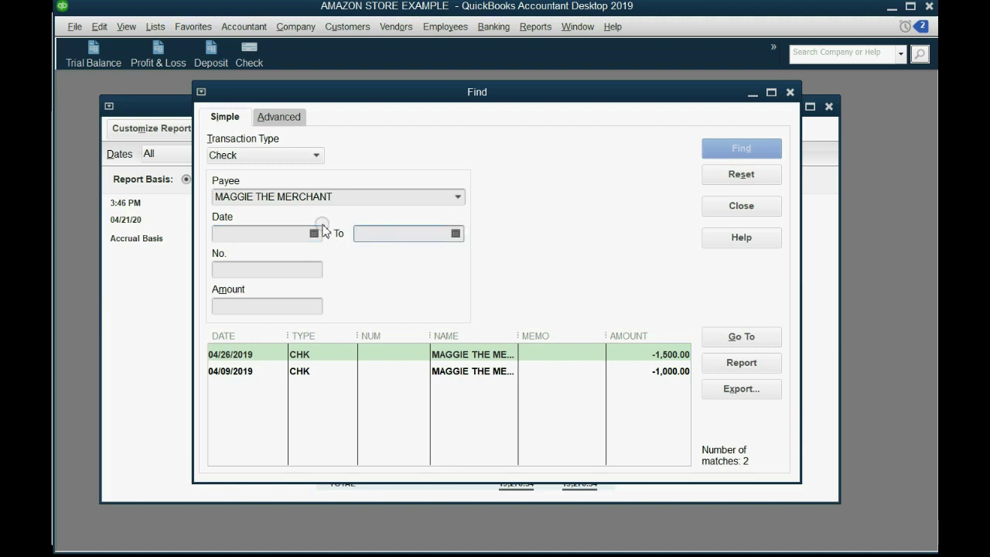
click(314, 232)
click(456, 233)
click(317, 270)
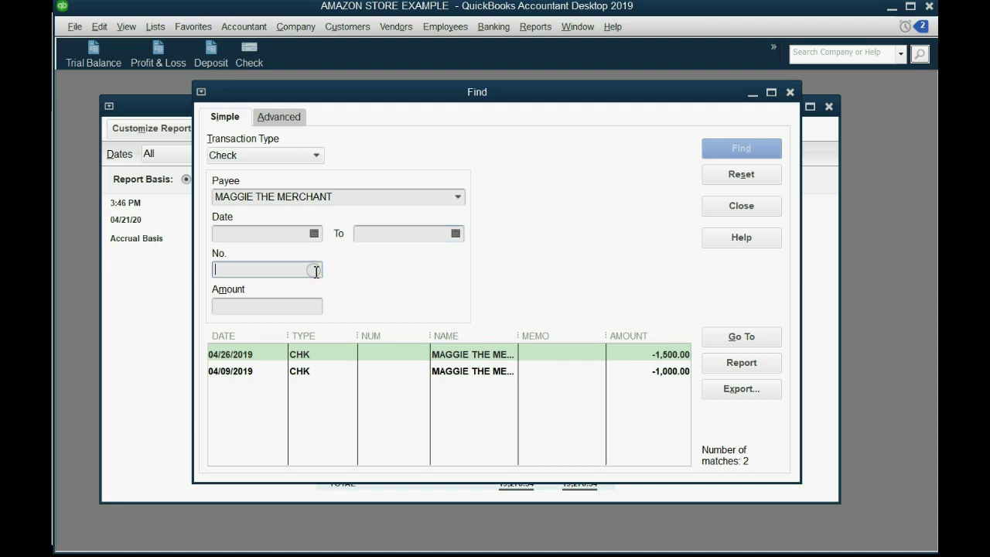
click(307, 307)
Run an advanced search with the TransactionType filter set to Deposit.
click(288, 119)
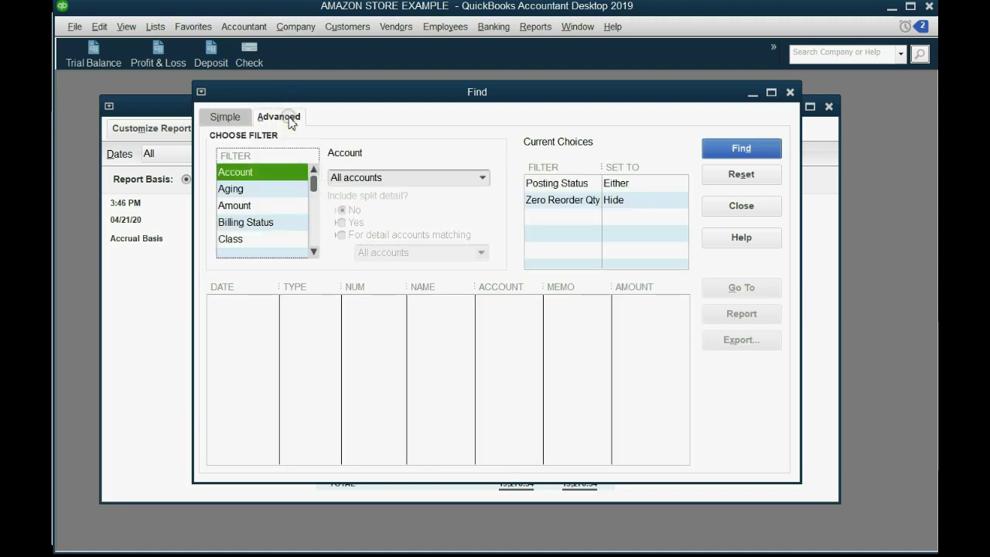
scroll(283, 209, down, 1)
scroll(283, 215, down, 1)
scroll(283, 215, up, 1)
scroll(281, 215, down, 2)
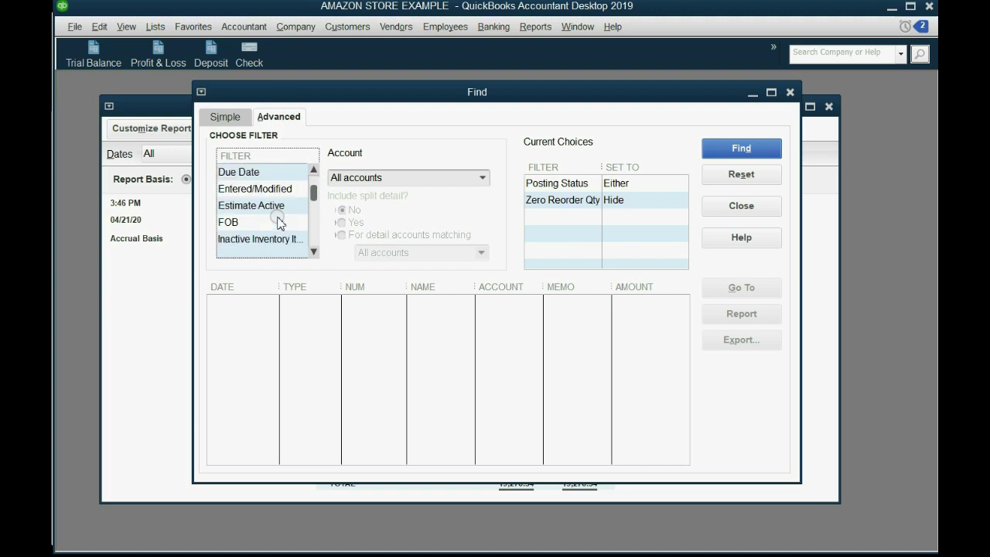
scroll(280, 222, down, 2)
click(280, 222)
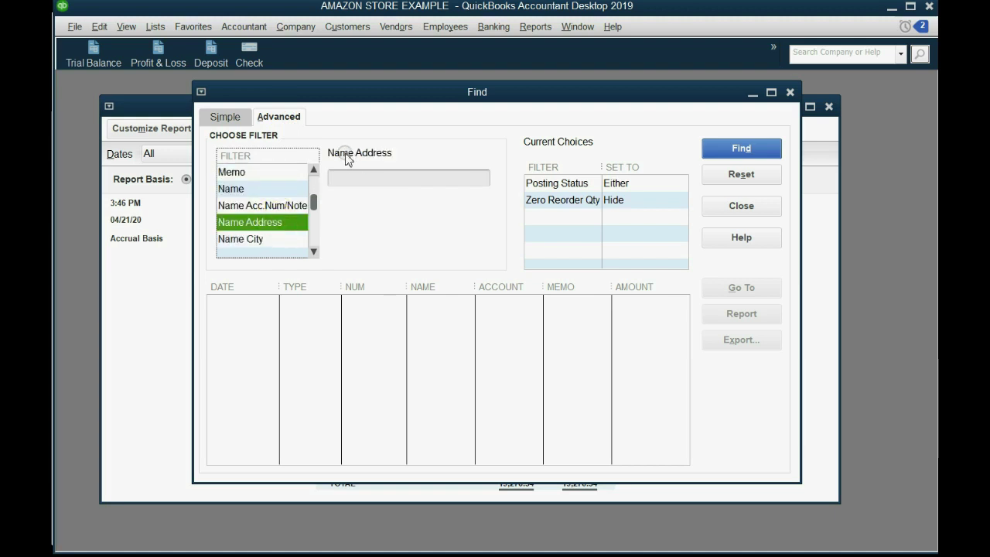
key(t)
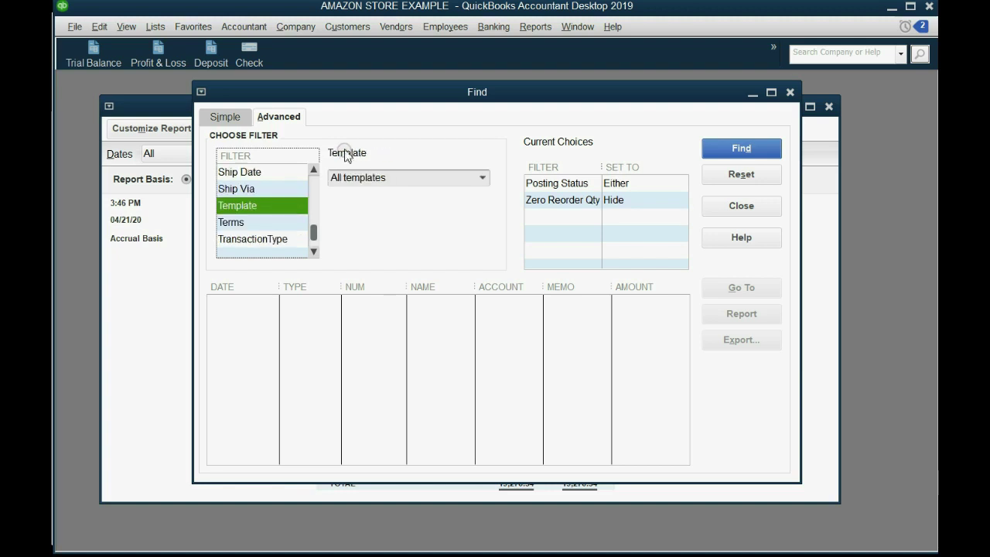
click(277, 240)
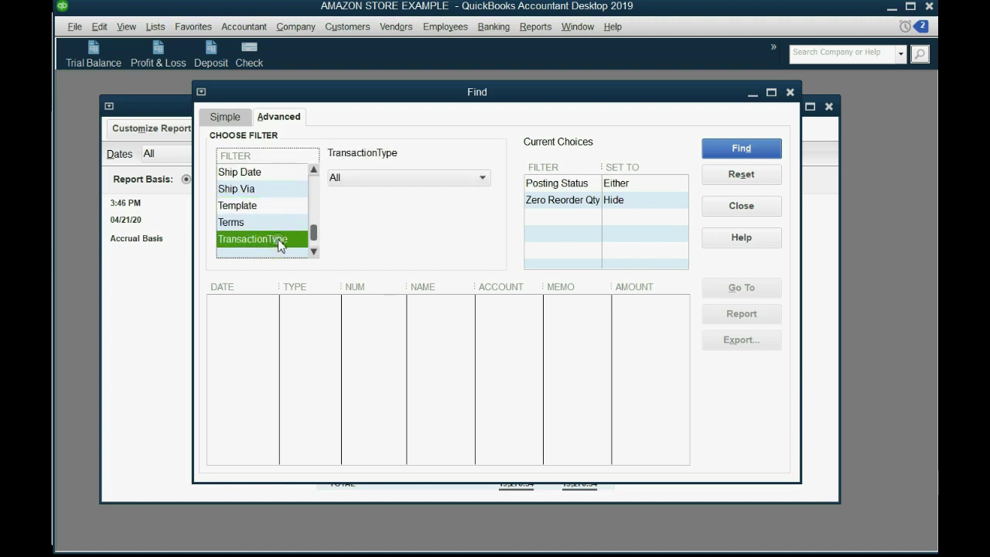
click(464, 177)
click(395, 264)
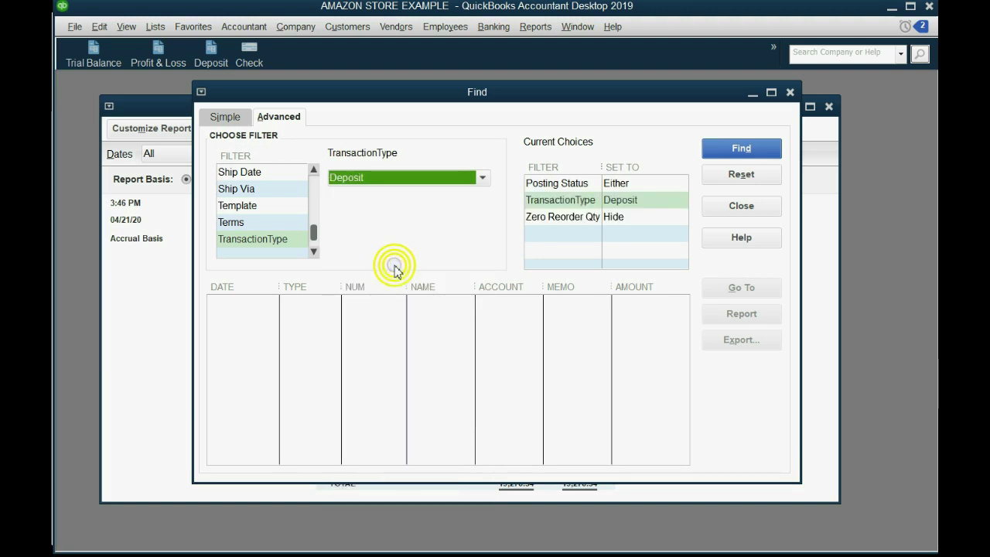
click(764, 150)
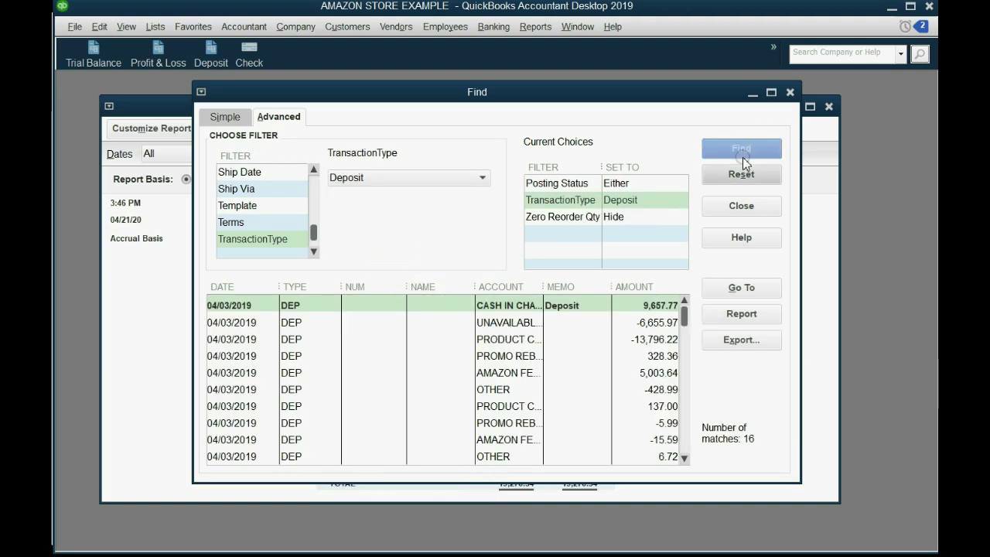
Look through the 04/03/2019 deposit lines, revisit the simple and advanced searches, and close Find.
drag(684, 318, 667, 461)
scroll(650, 340, up, 2)
scroll(629, 433, down, 2)
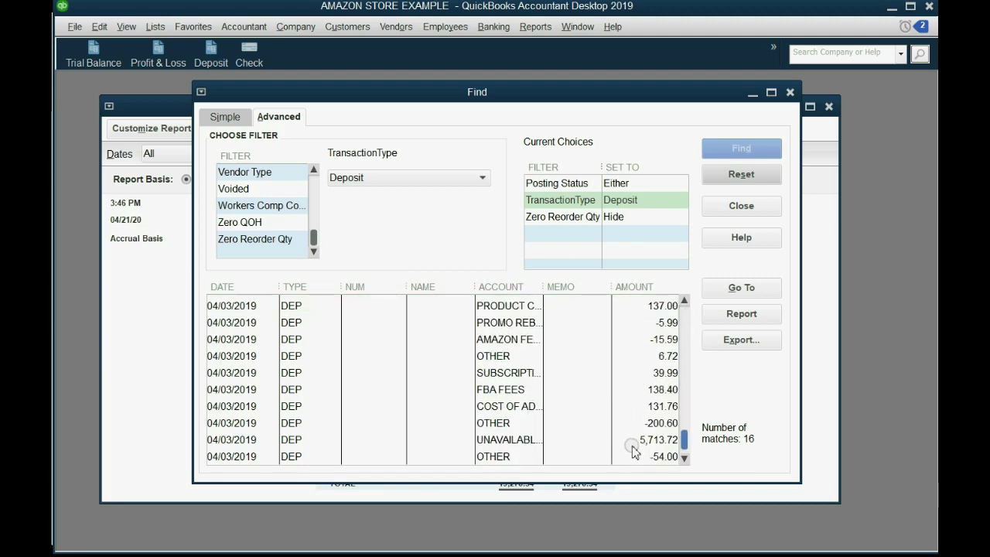
scroll(630, 333, up, 2)
scroll(630, 332, down, 1)
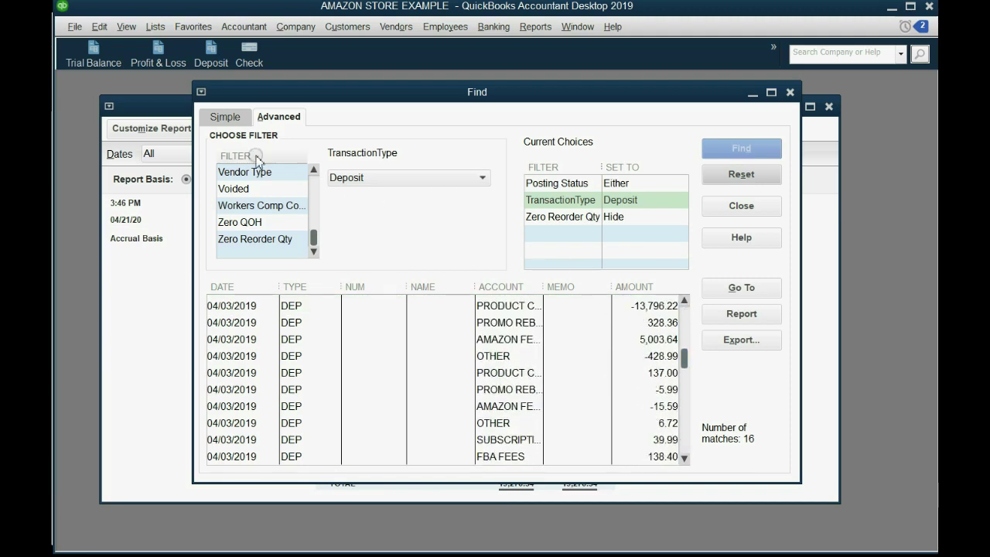
click(236, 120)
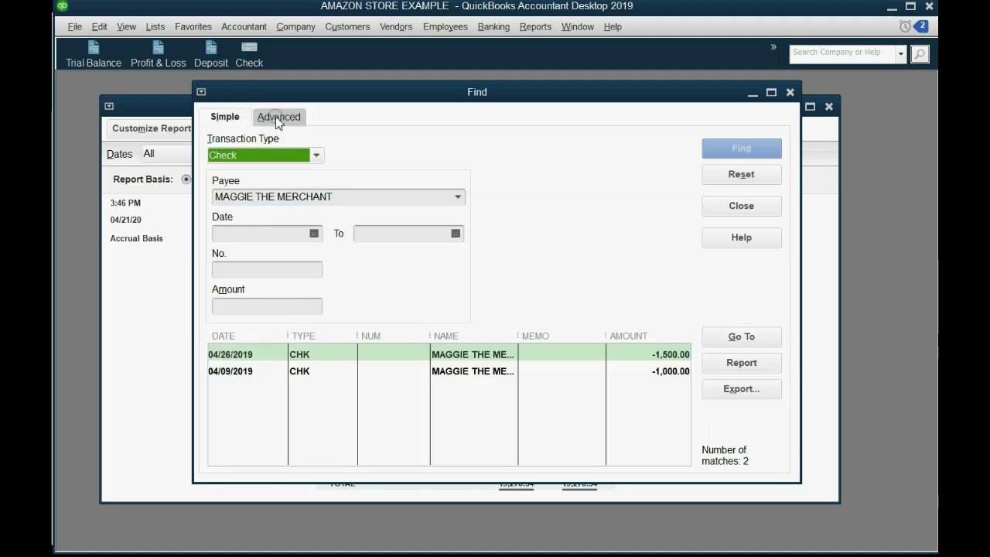
click(274, 117)
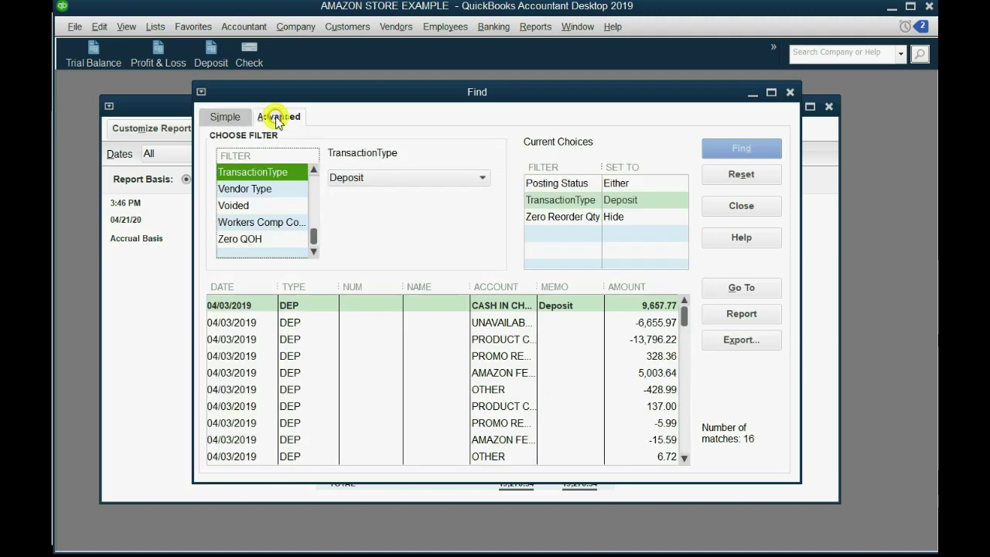
click(790, 92)
Reopen Find in its simple search view and add it to the icon bar as Find Transactions.
click(100, 26)
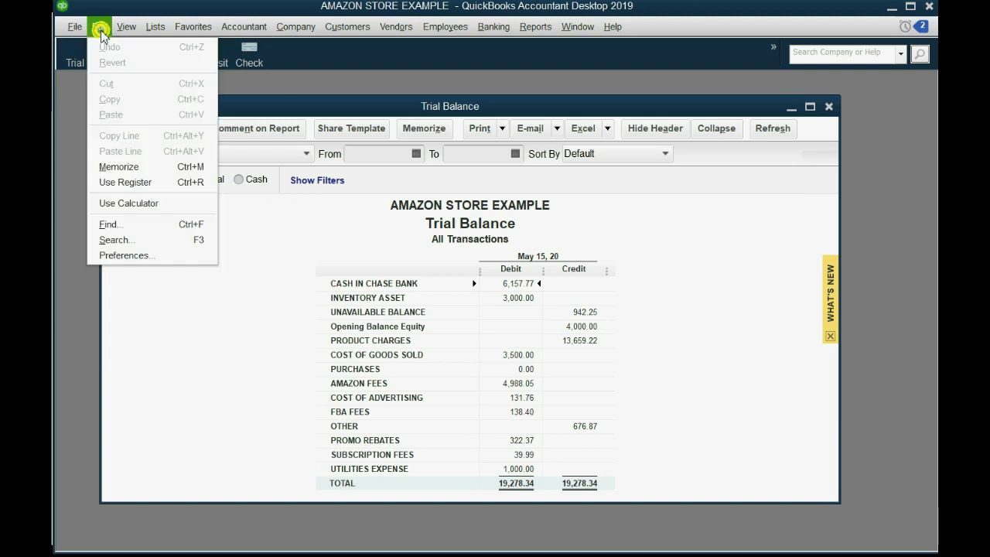
click(135, 225)
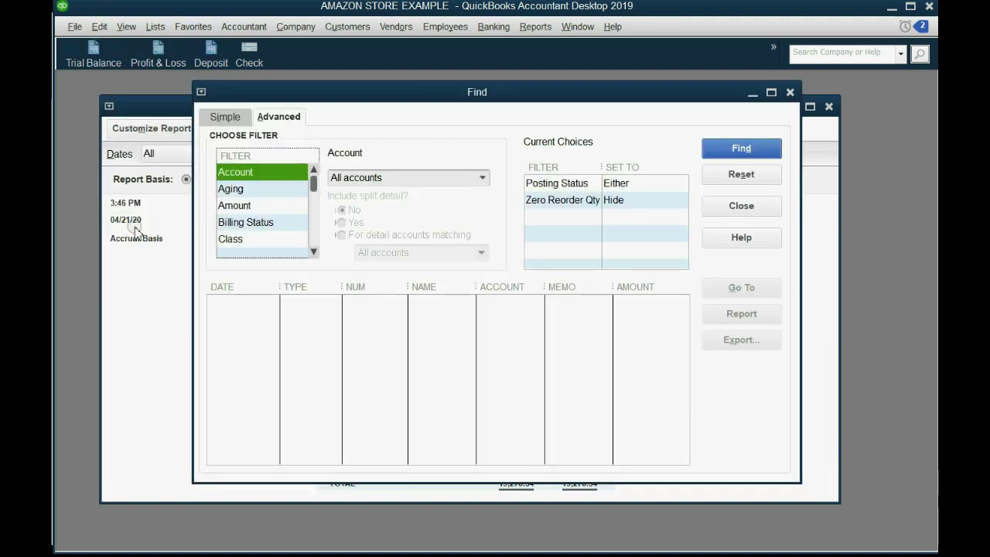
click(224, 118)
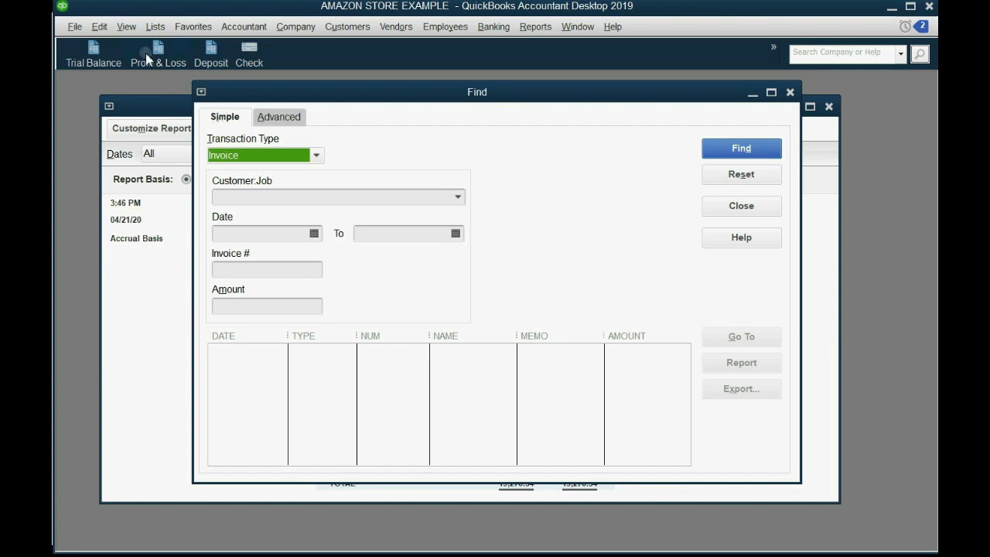
click(127, 28)
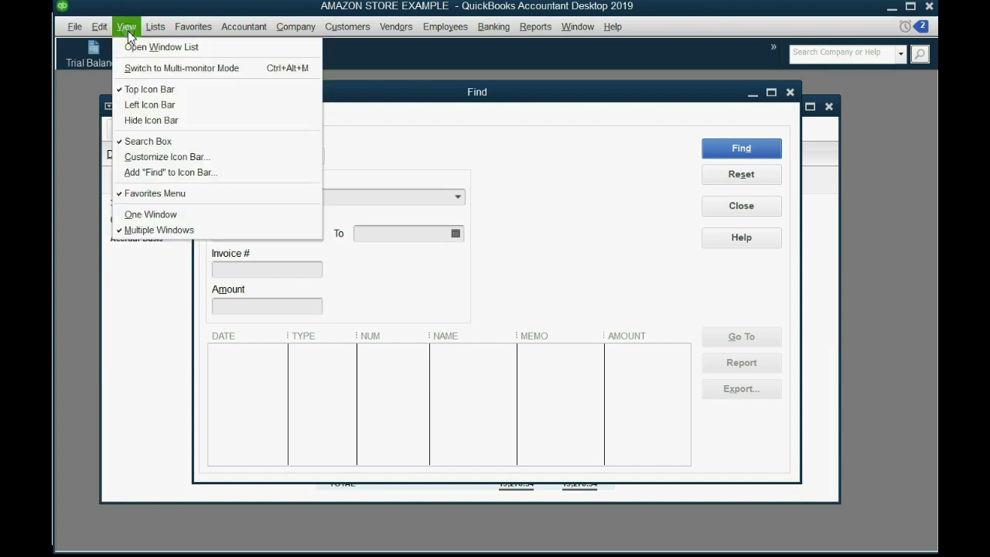
click(164, 172)
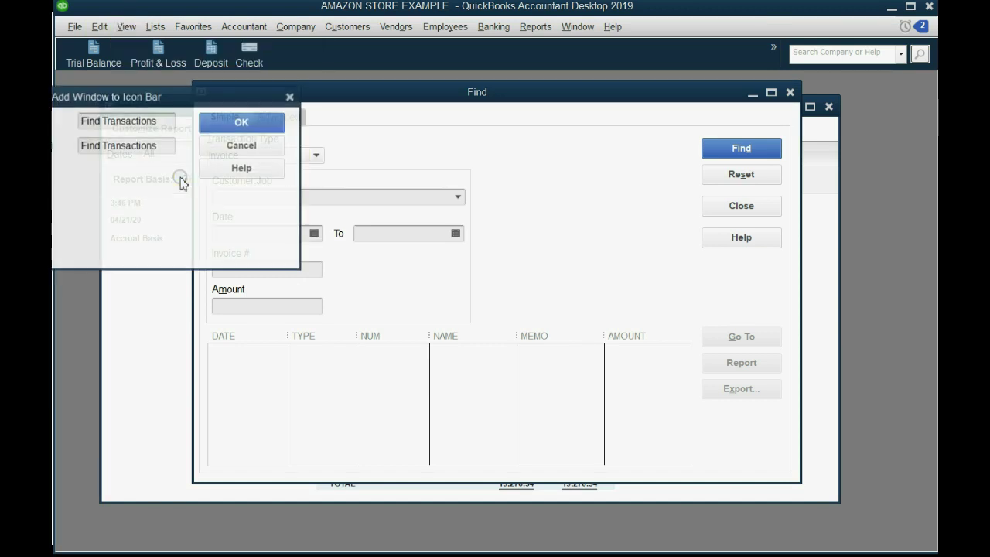
click(212, 126)
Close Find, relaunch it with the new Find Transactions shortcut, and close it again.
click(790, 96)
click(312, 62)
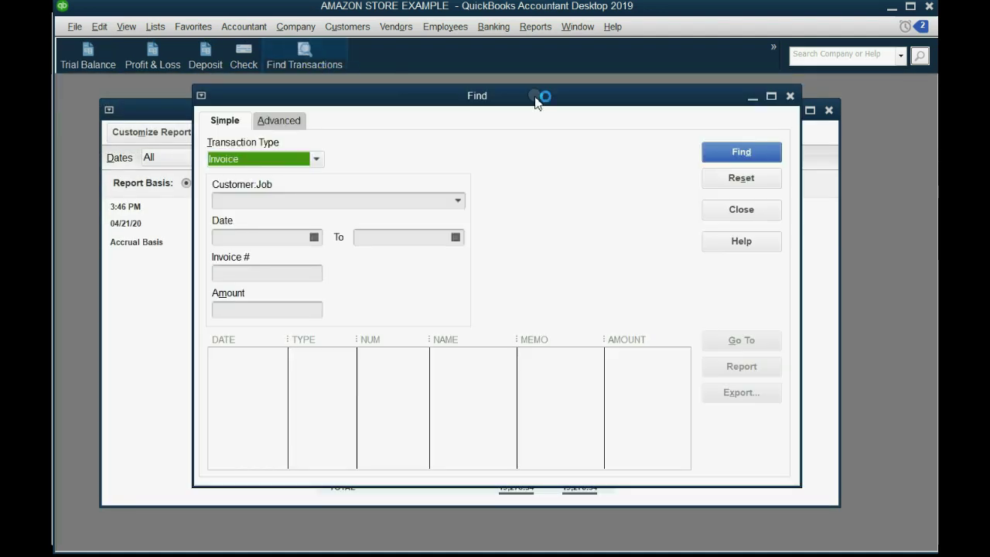
click(789, 96)
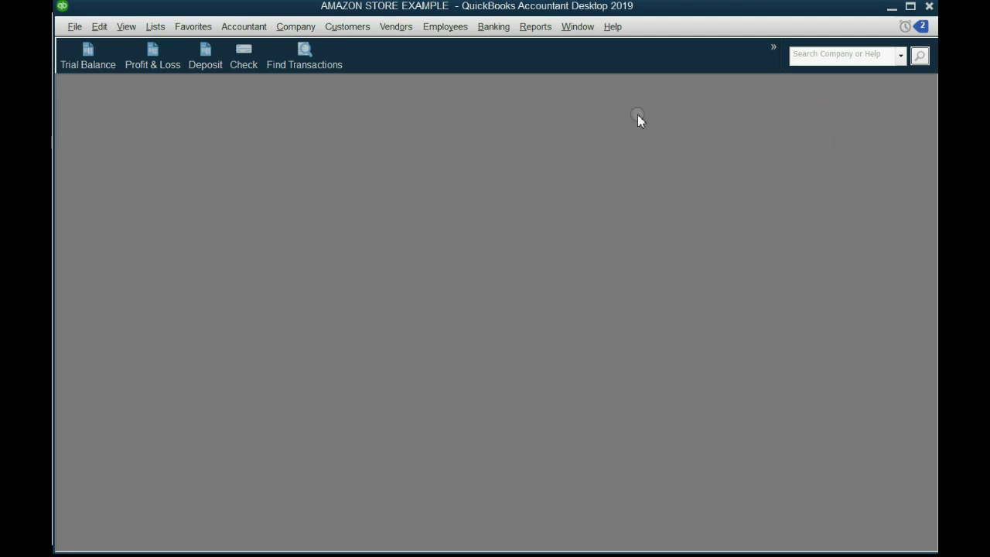
Open the Journal report and dismiss the notice about collapsing and expanding transactions so it does not display in the future.
click(534, 31)
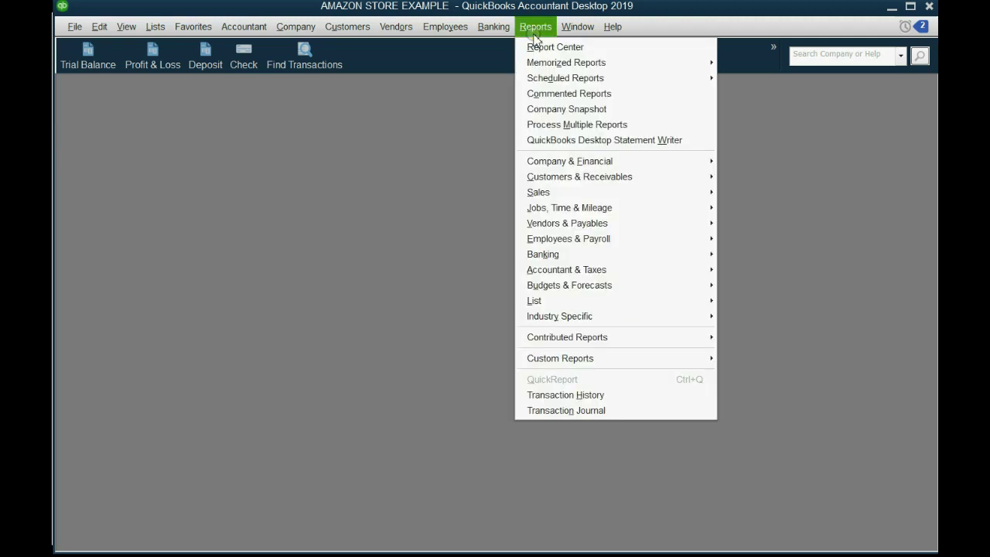
mouse_move(632, 273)
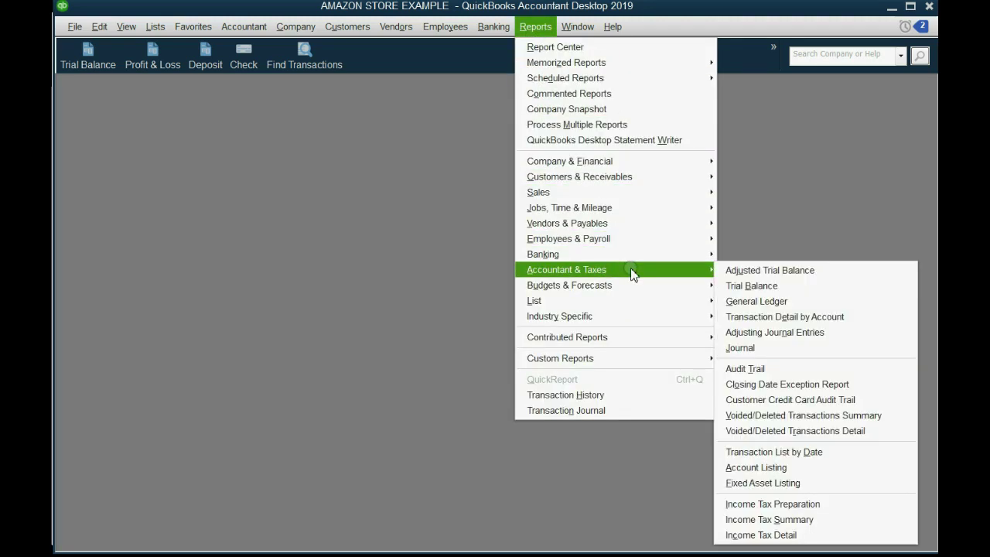
click(765, 348)
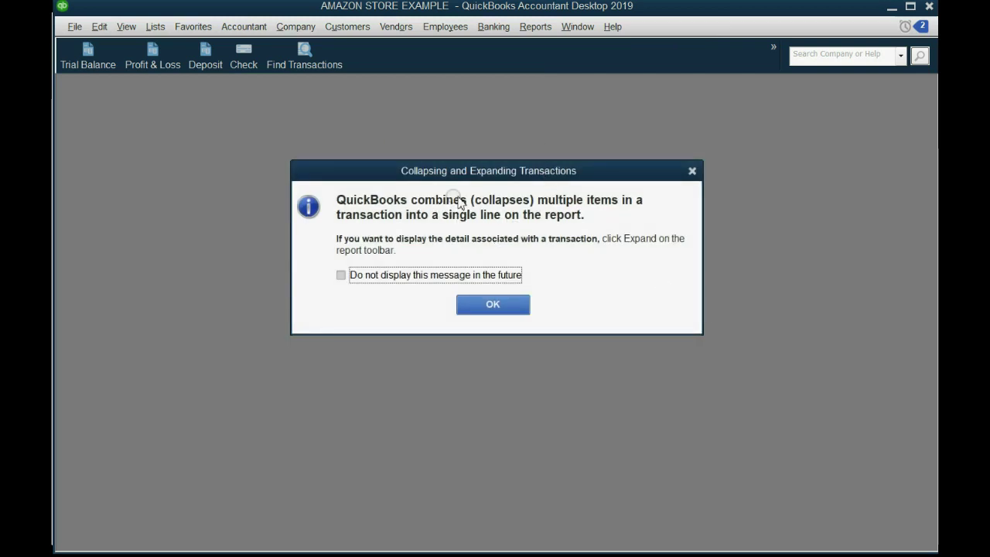
click(492, 277)
click(492, 303)
drag(451, 148, 452, 115)
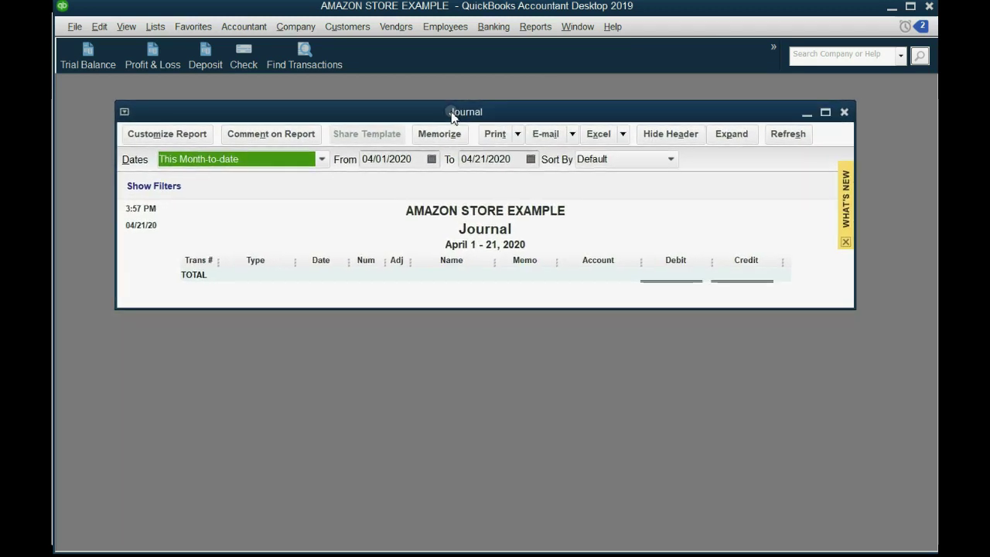
Set the Journal report's dates to All, enlarge its window to show more transactions, and dismiss the What's New tips.
click(321, 159)
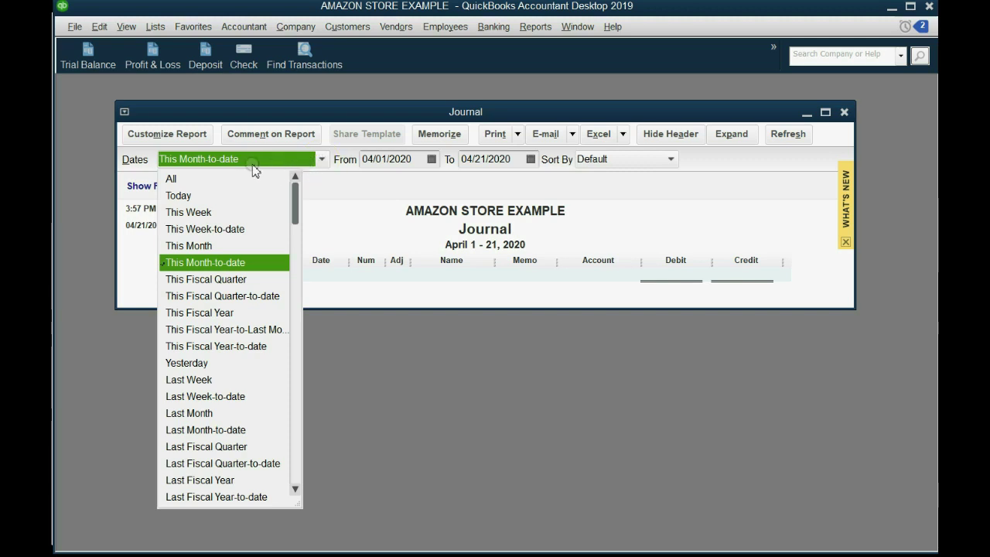
click(232, 180)
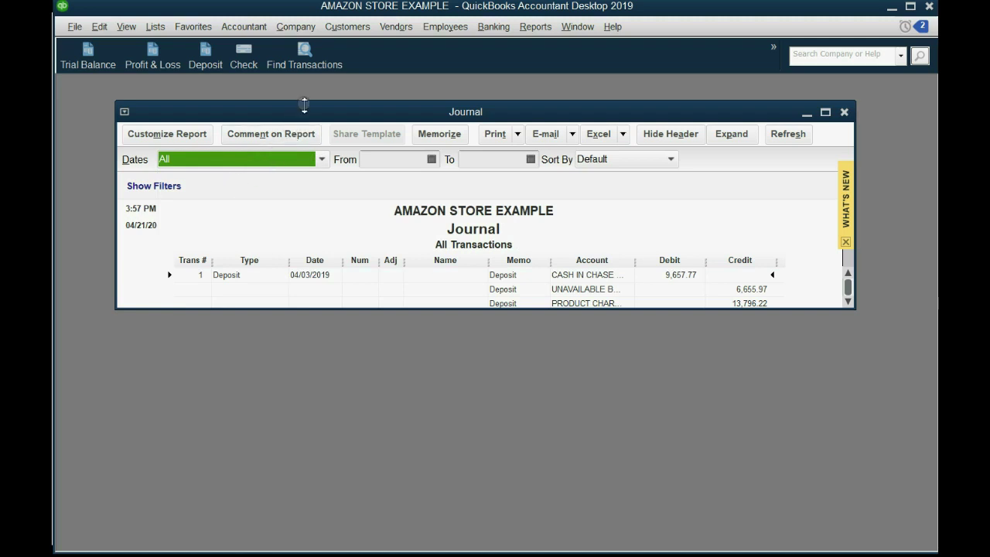
drag(304, 112, 301, 93)
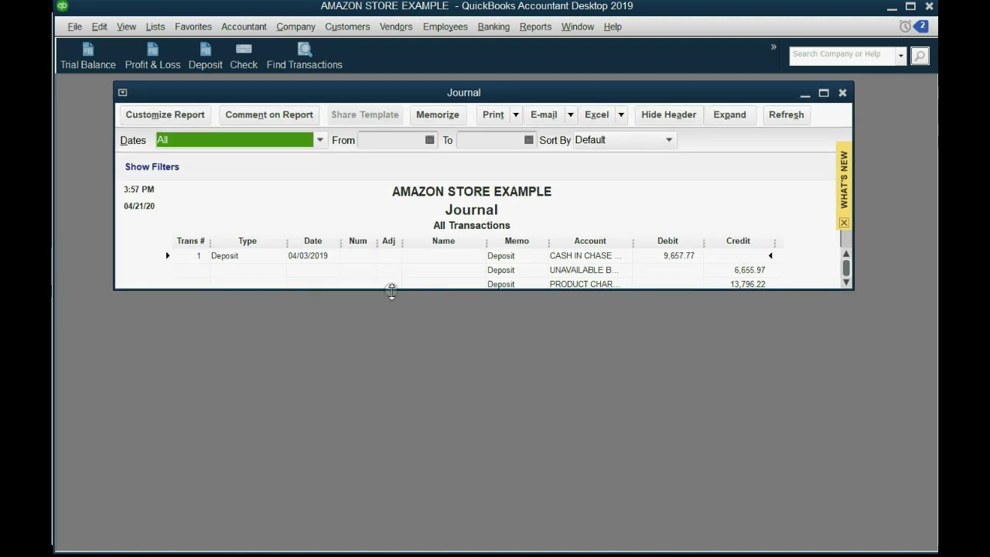
drag(393, 290, 405, 534)
click(844, 344)
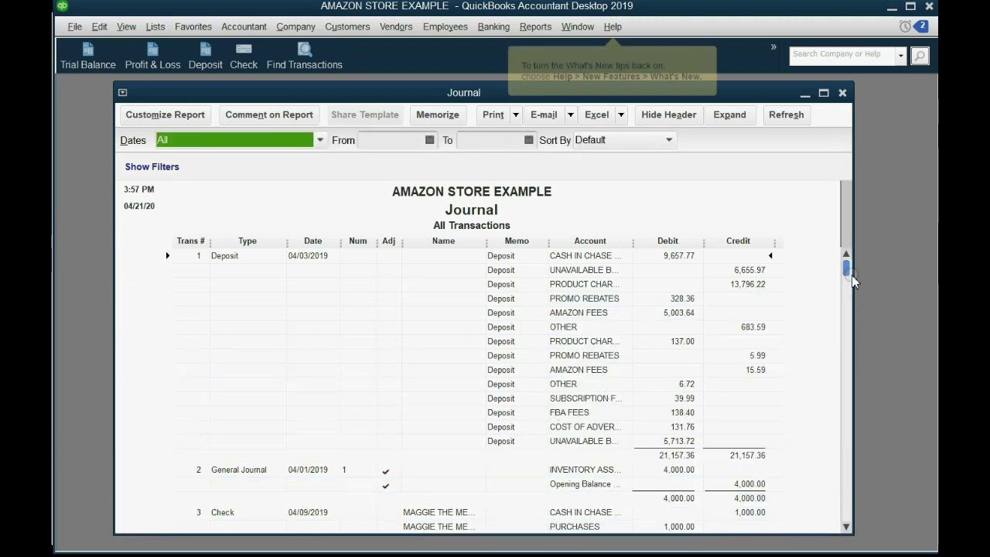
drag(849, 277, 725, 170)
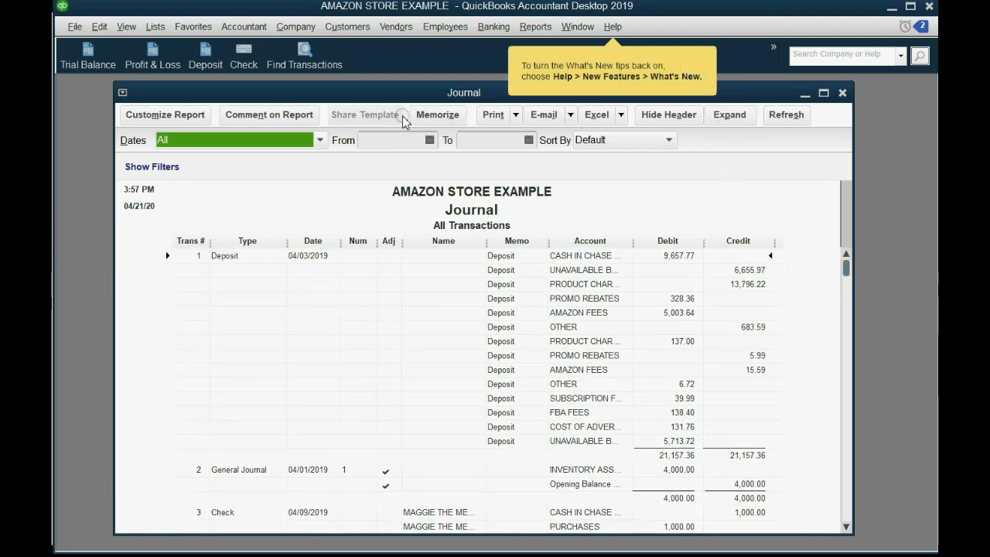
click(395, 92)
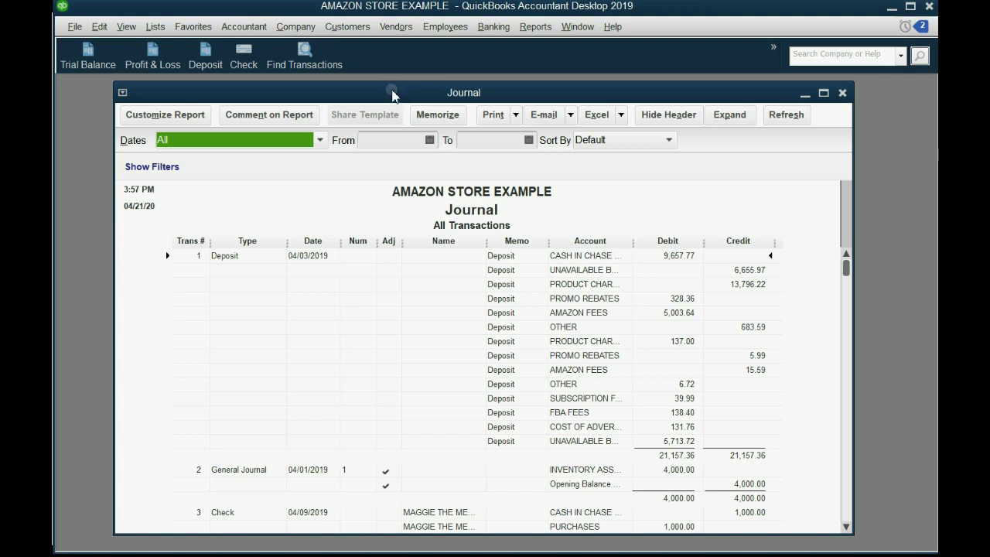
Add the Entered/Last Modified column to the Journal report and compare it with the Date column.
click(177, 118)
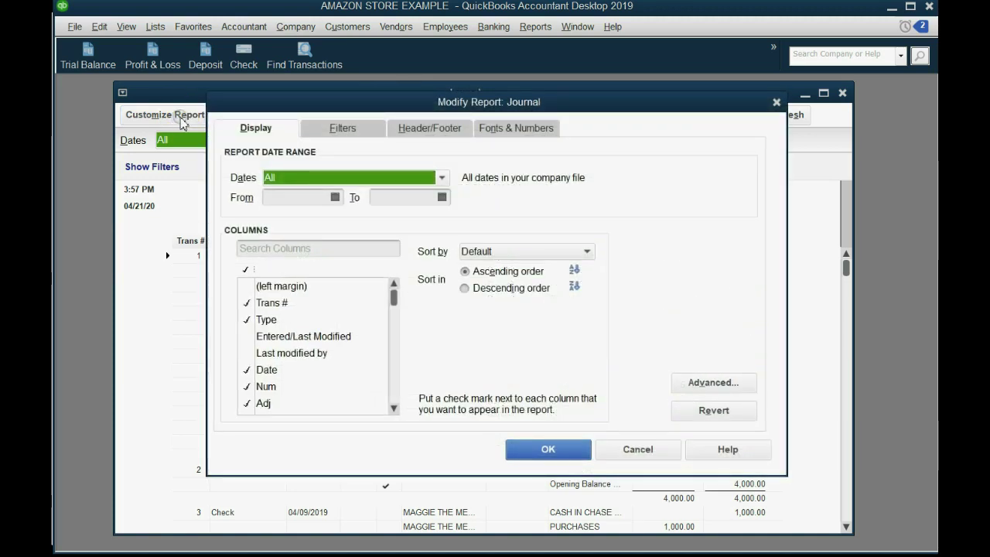
drag(303, 101, 292, 147)
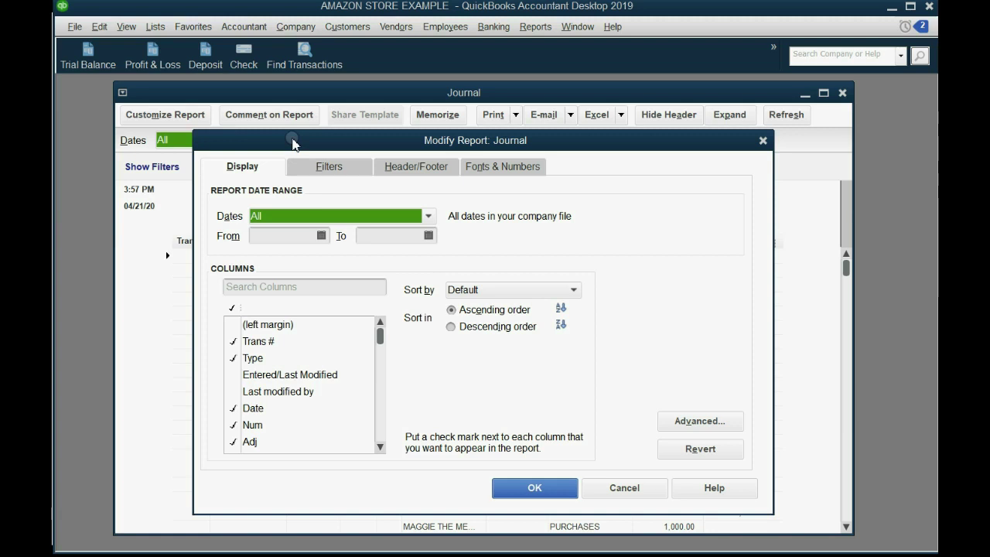
click(276, 376)
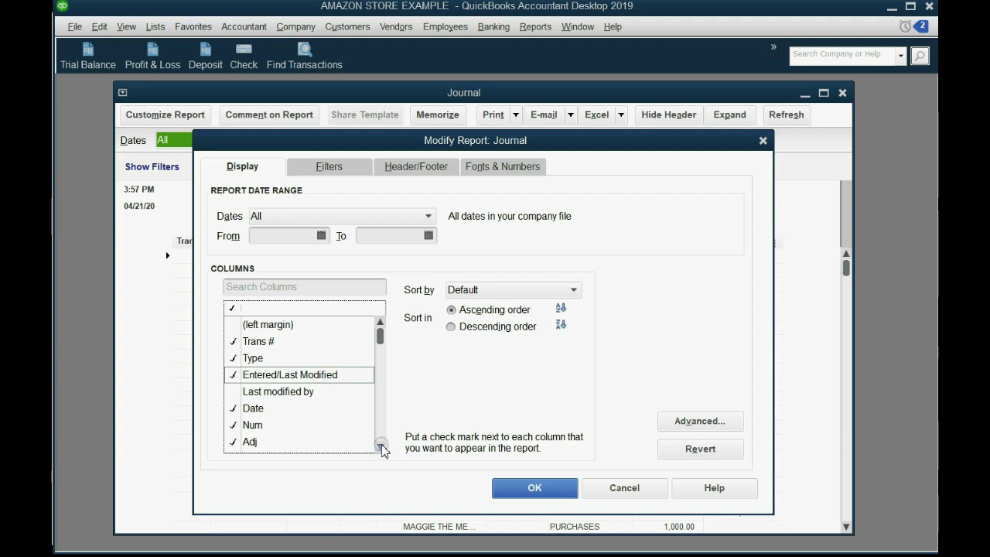
click(529, 488)
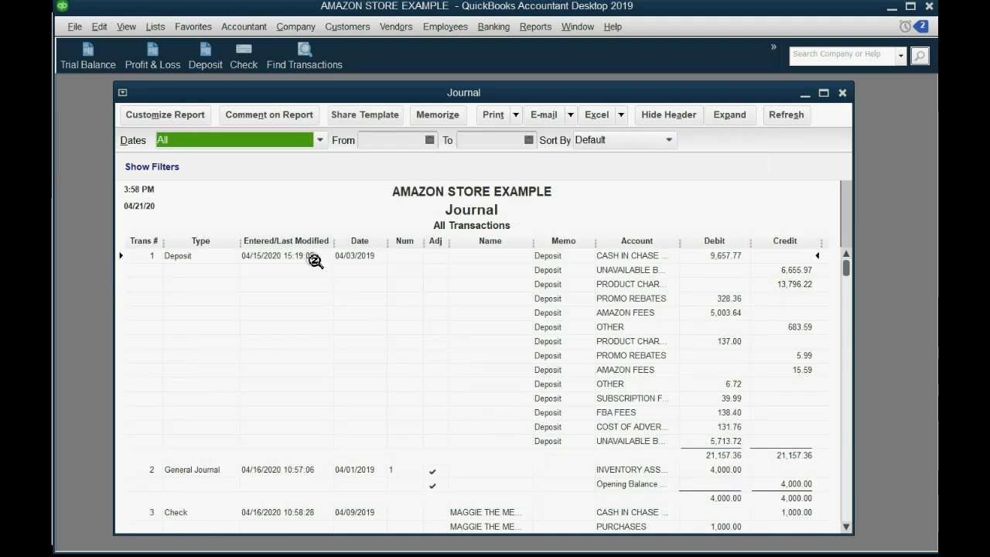
click(301, 242)
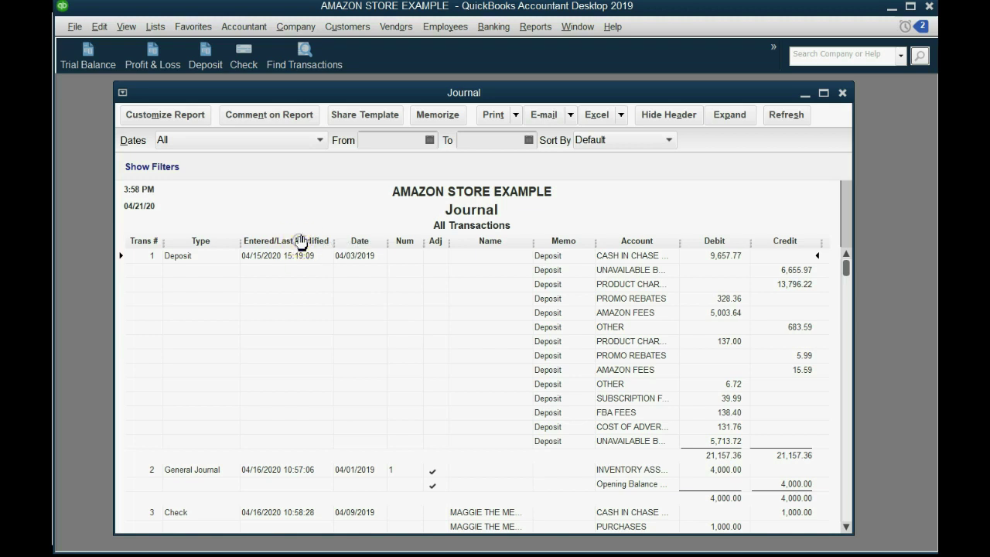
click(358, 242)
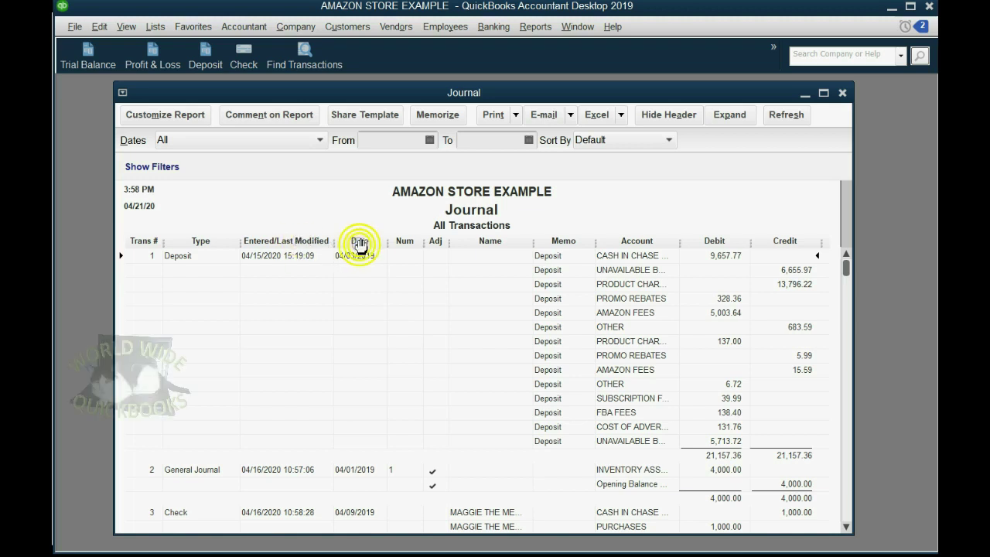
click(319, 242)
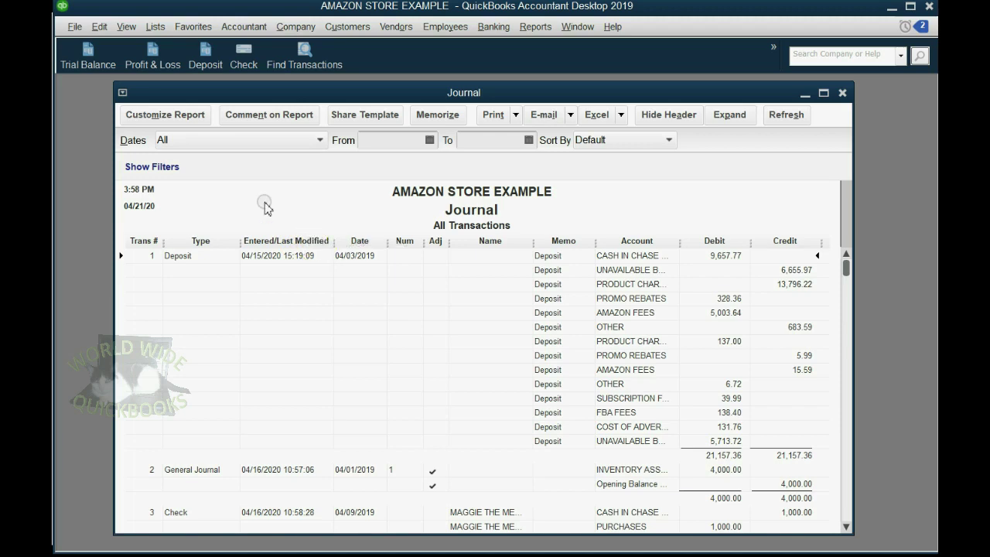
Customize the Journal report to show a single Amount column in place of the Debit and Credit columns.
click(177, 115)
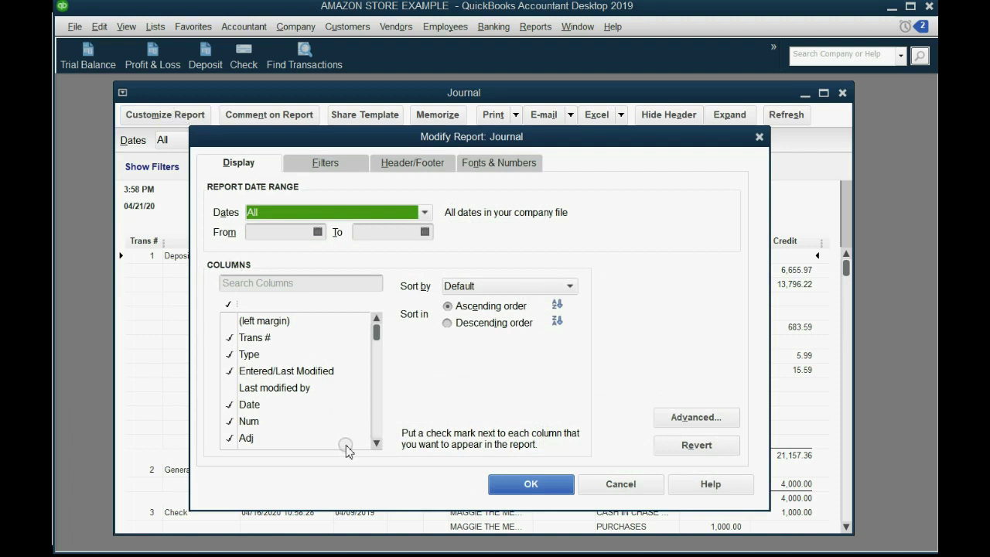
click(377, 442)
click(376, 443)
click(377, 442)
click(377, 441)
click(377, 442)
click(377, 442)
click(377, 441)
click(378, 442)
click(377, 442)
click(377, 442)
click(377, 442)
click(377, 442)
click(377, 442)
click(378, 443)
click(378, 443)
click(377, 442)
click(377, 442)
click(377, 442)
click(378, 443)
click(377, 443)
click(254, 387)
click(259, 403)
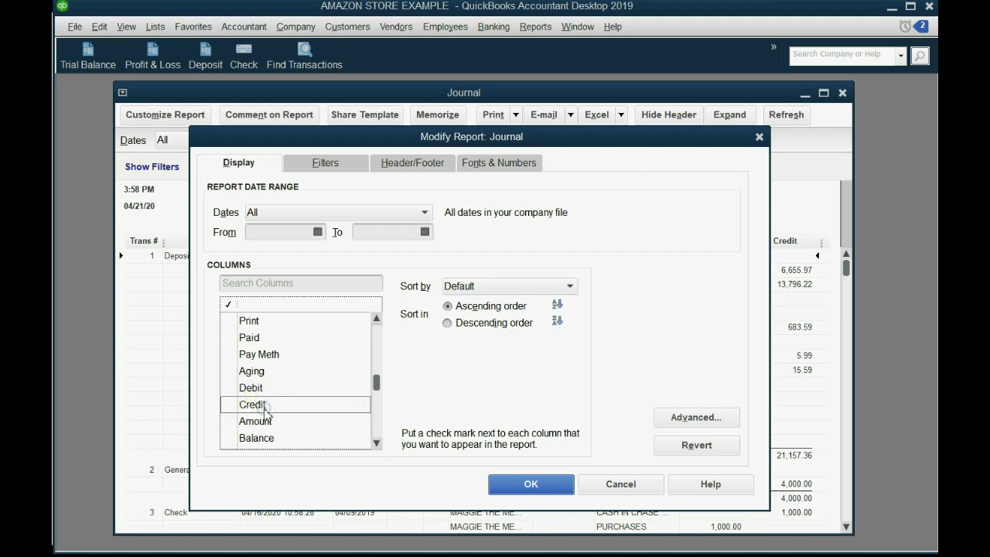
click(267, 423)
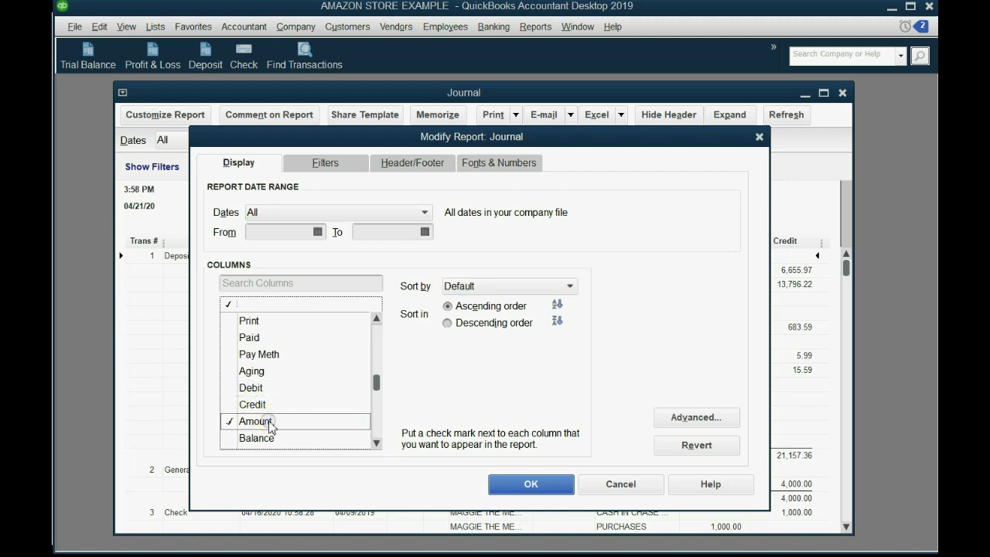
click(523, 486)
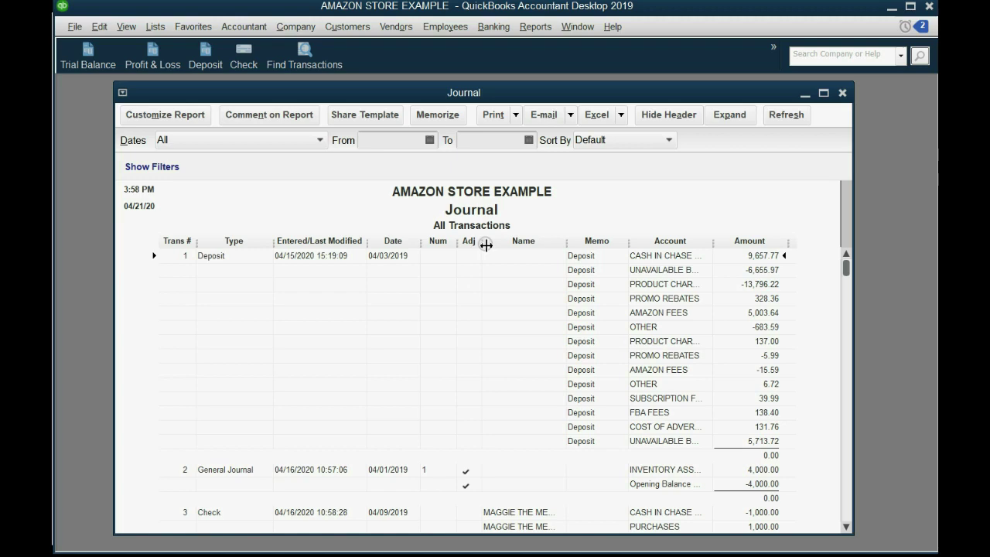
Look through all the Journal transactions, examining their entry timestamps, dates, accounts and amounts.
scroll(518, 298, down, 3)
scroll(470, 353, down, 3)
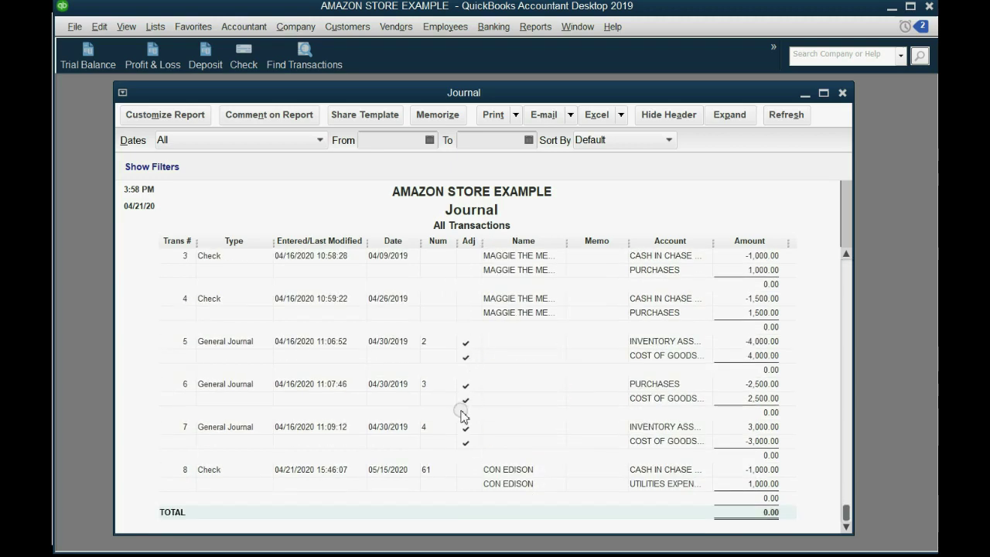
scroll(454, 435, up, 2)
scroll(453, 429, up, 2)
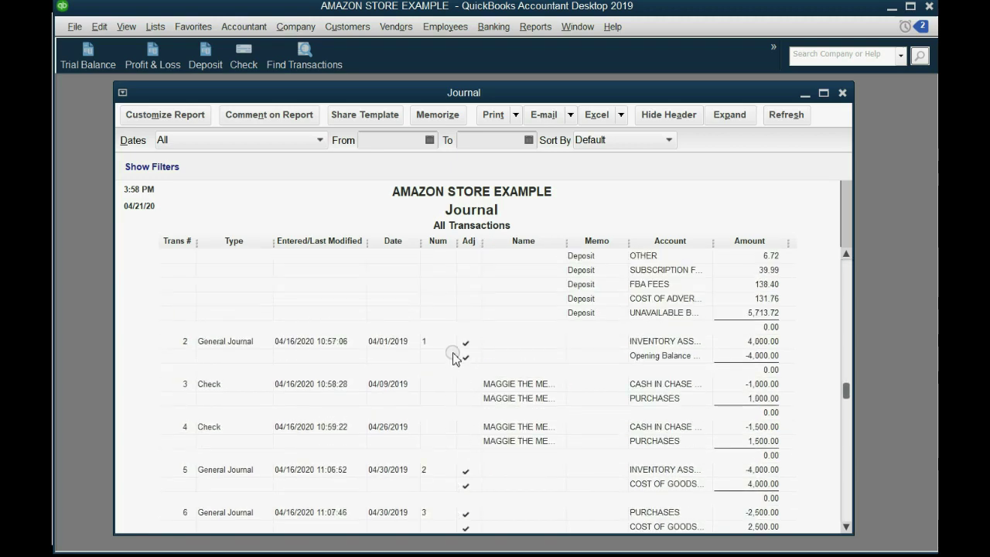
scroll(453, 355, down, 3)
scroll(453, 363, up, 1)
scroll(454, 363, up, 2)
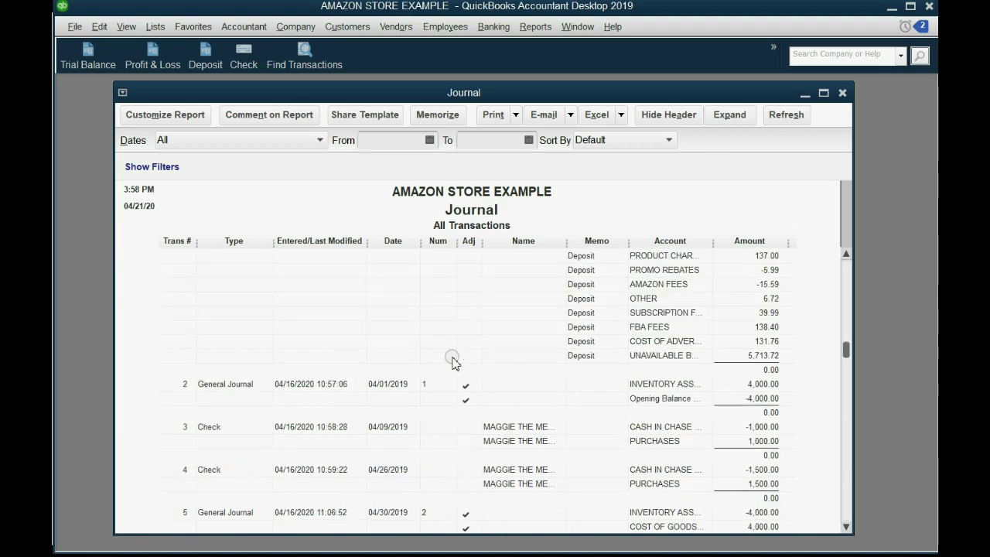
scroll(453, 362, up, 2)
scroll(453, 362, down, 5)
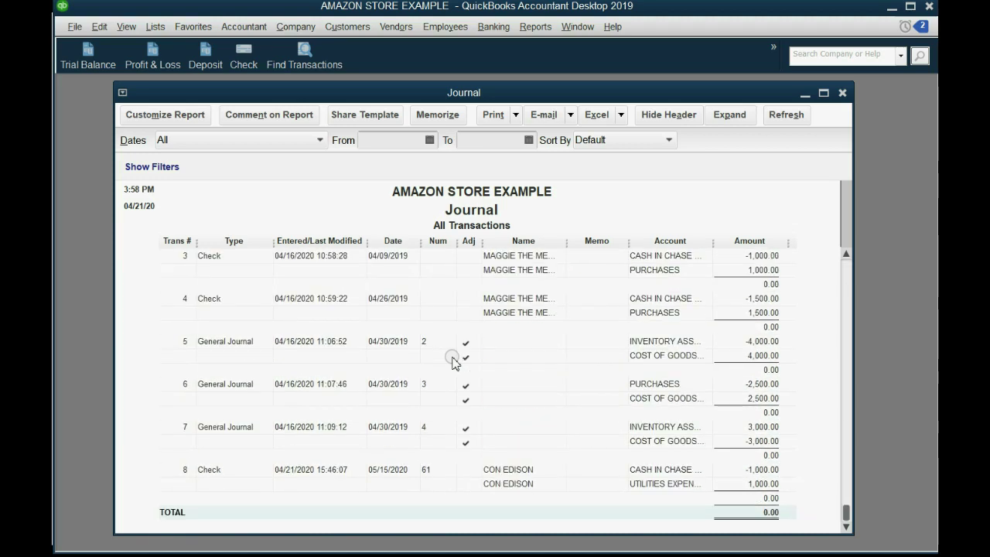
scroll(454, 364, up, 6)
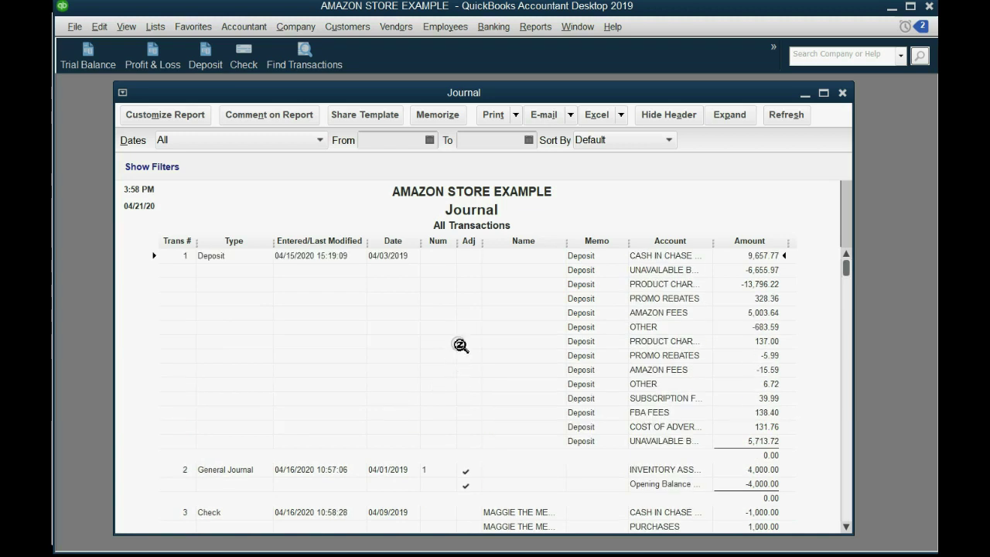
Hide the Journal's Adj column and widen the Entered/Last Modified, Memo and Account columns along with the report window.
double_click(490, 252)
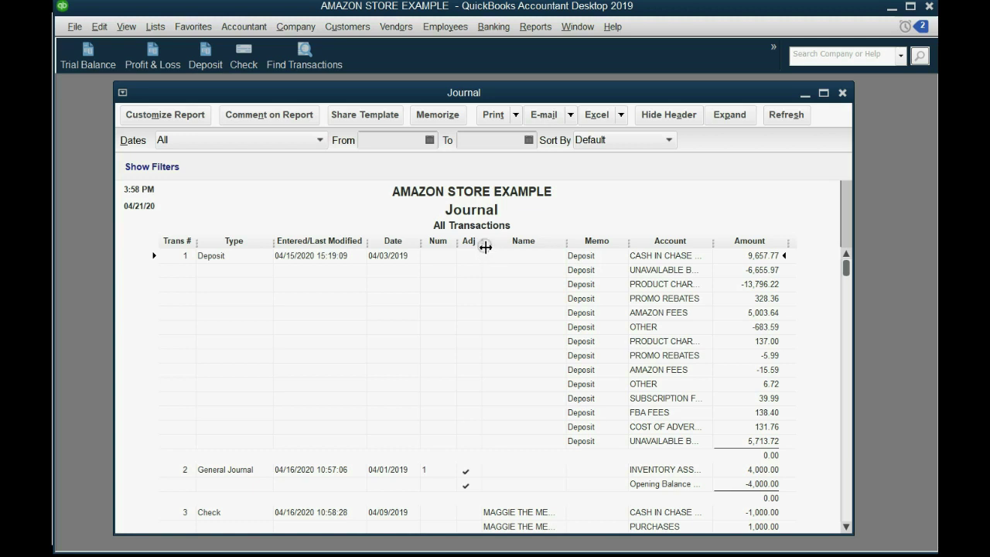
drag(485, 247, 456, 247)
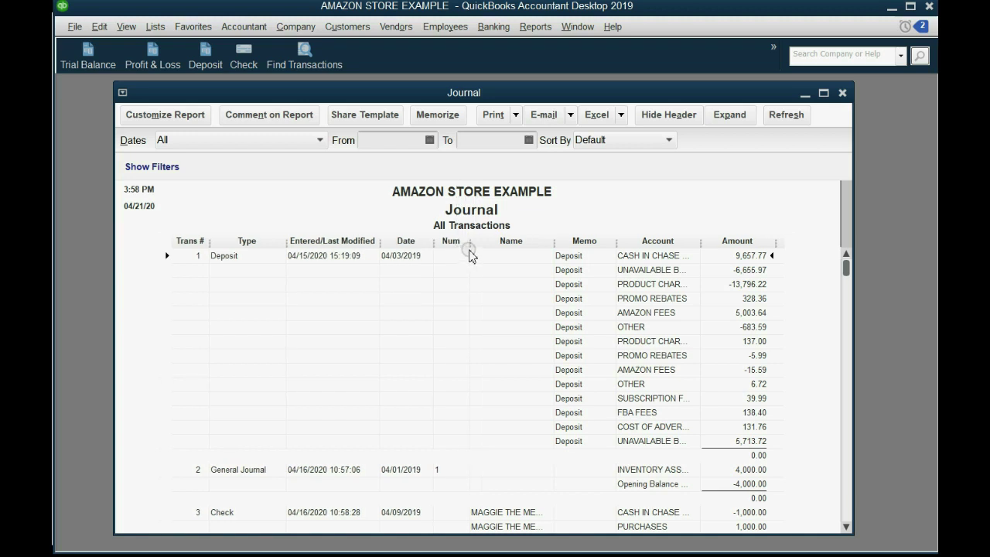
drag(381, 240, 407, 237)
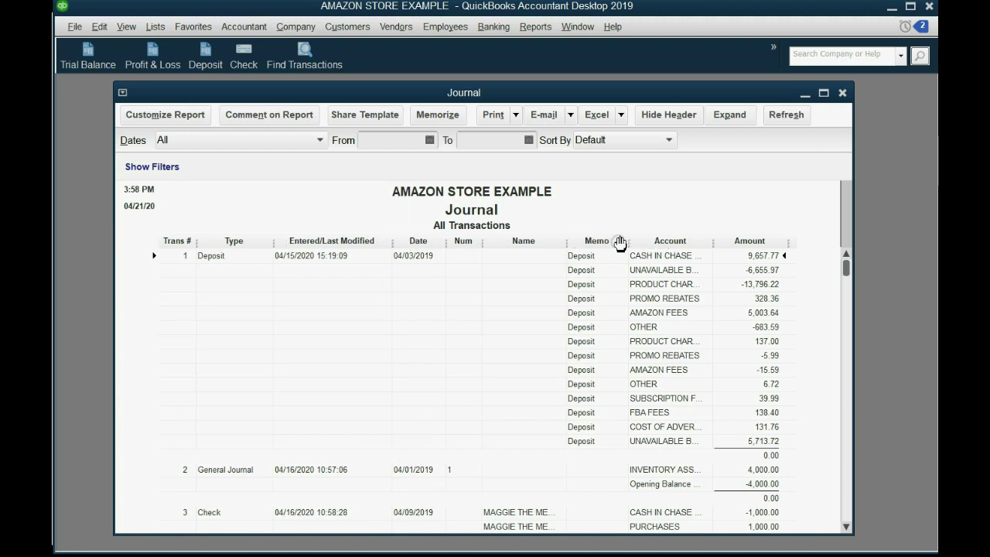
drag(628, 241, 644, 238)
drag(720, 241, 759, 238)
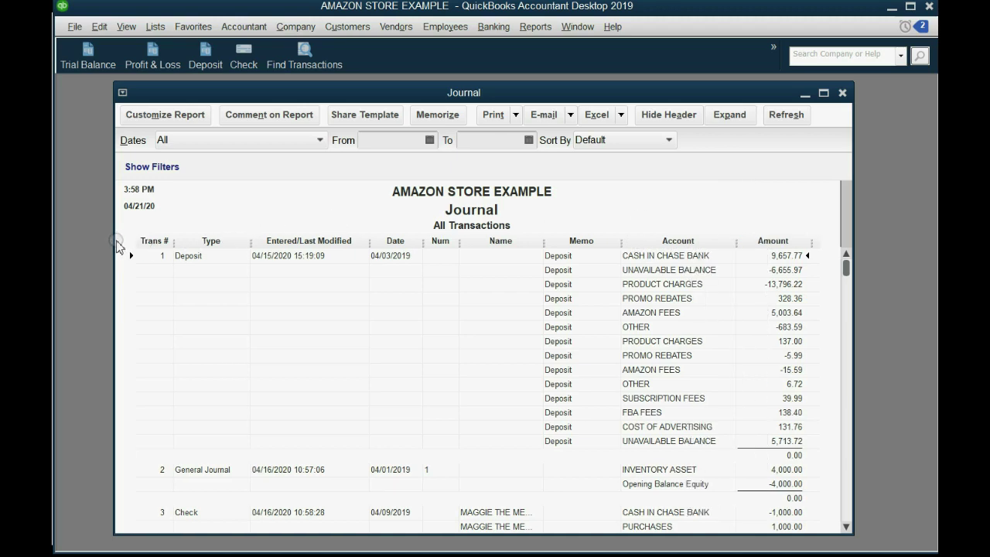
drag(114, 240, 64, 241)
drag(713, 246, 741, 246)
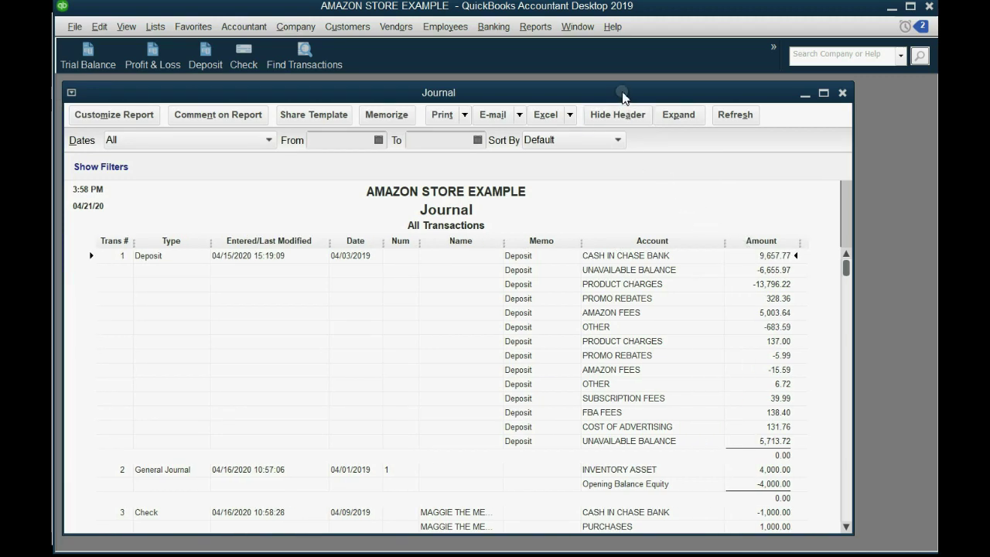
Reposition the Journal report window and add the report to the icon bar under the label Journal.
drag(627, 96, 646, 103)
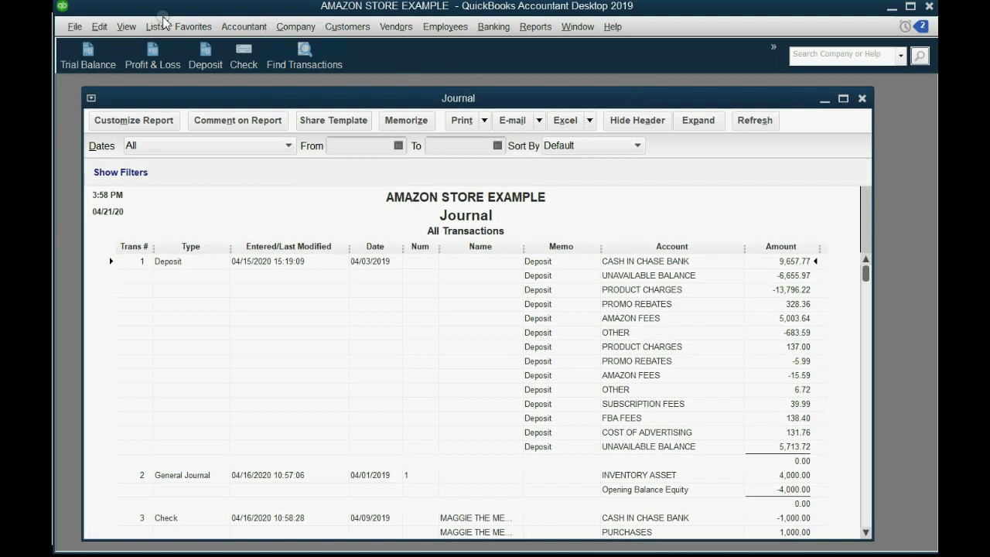
click(125, 26)
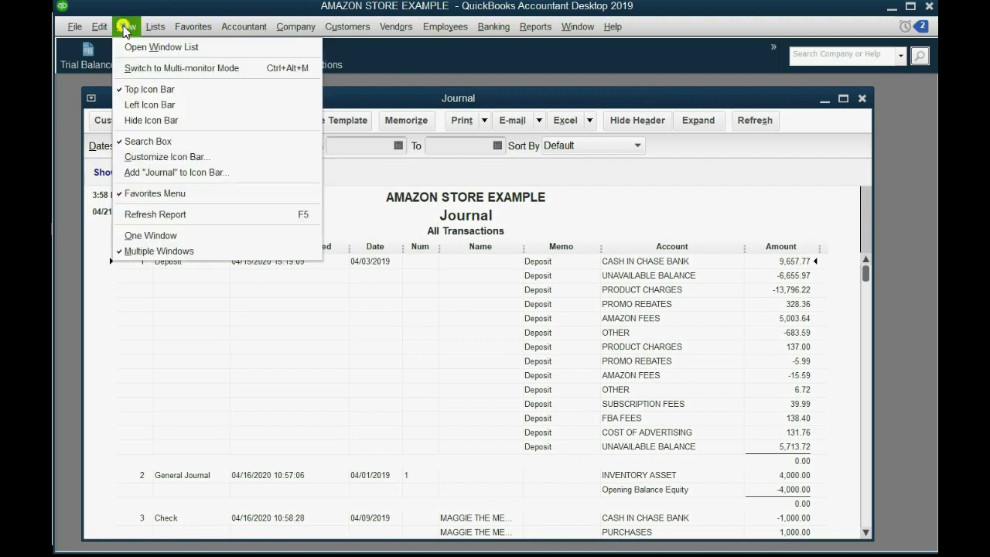
click(214, 172)
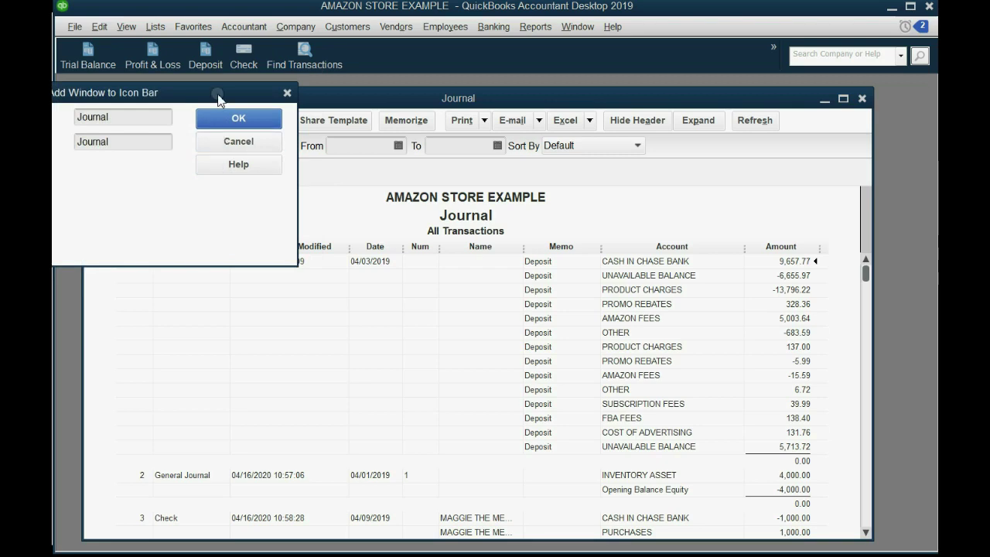
click(548, 131)
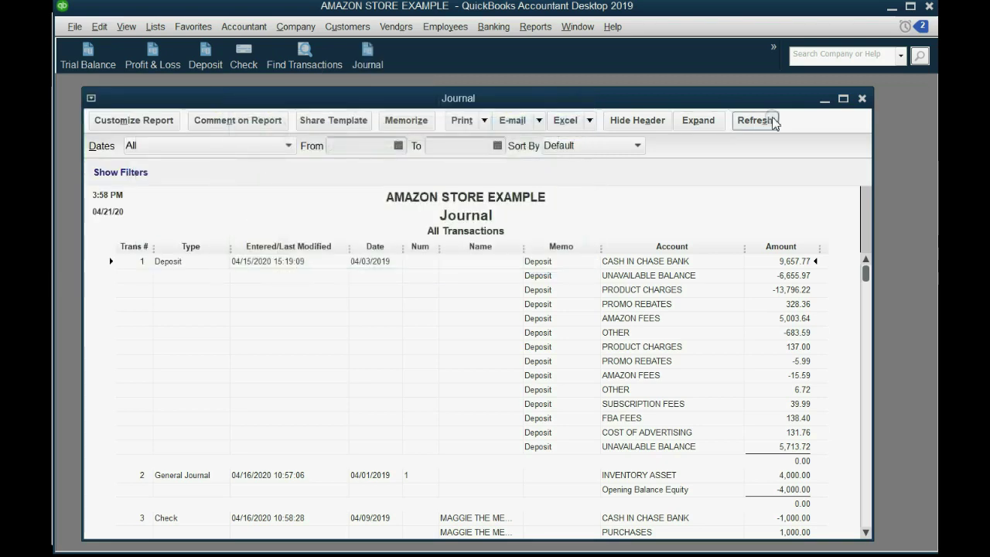
Close the Journal report, reopen it with its new icon bar shortcut, and locate the Con Edison check 61 dated 05/15/2020.
click(861, 98)
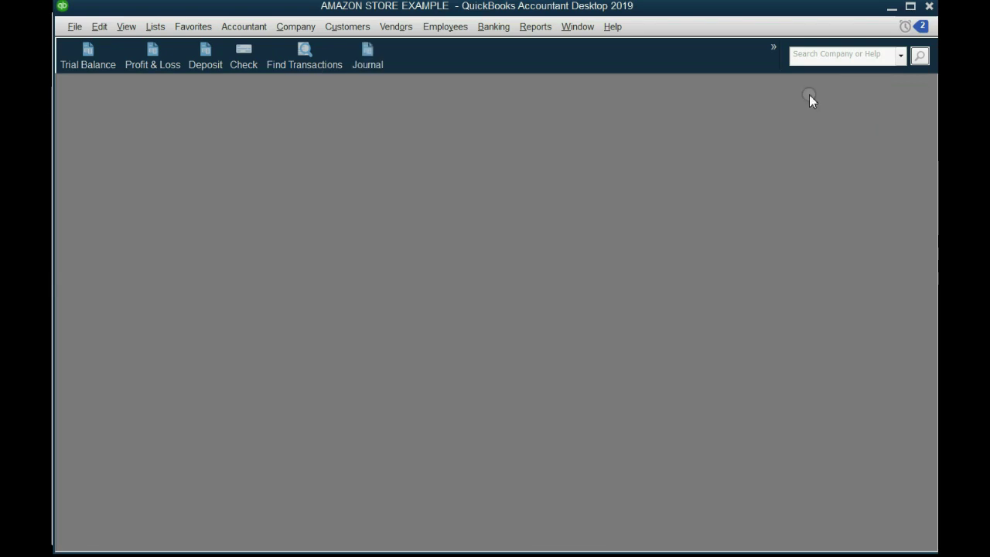
click(358, 65)
drag(815, 261, 814, 533)
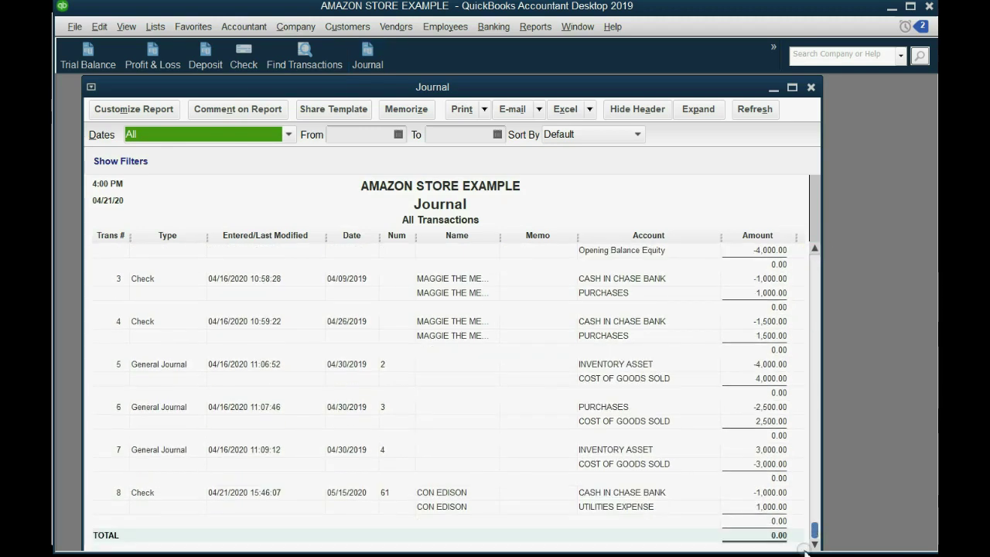
click(344, 500)
click(349, 455)
click(347, 492)
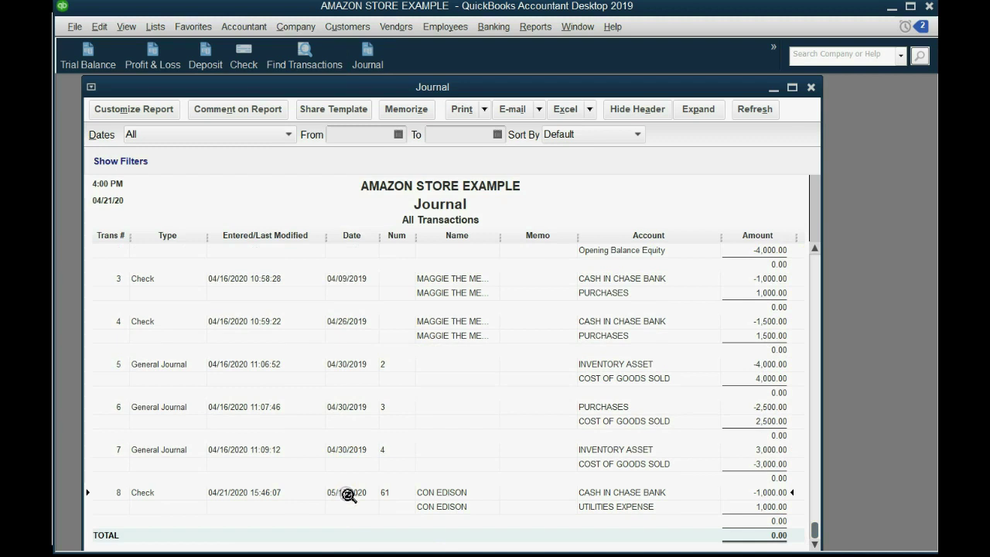